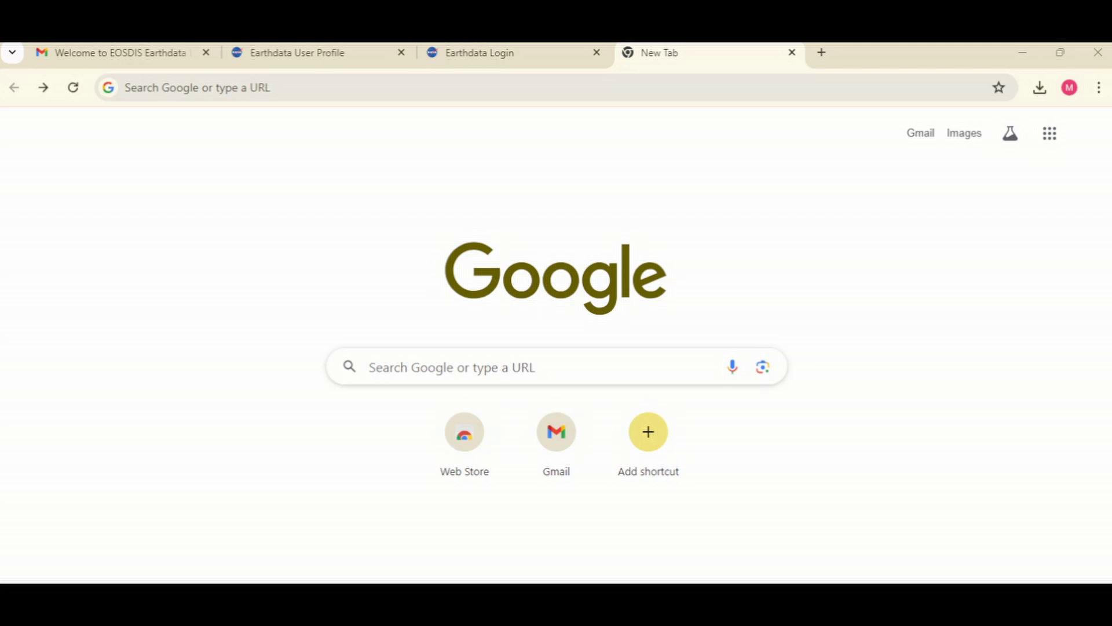
Search the web for "nasa earth data".
left_click(136, 87)
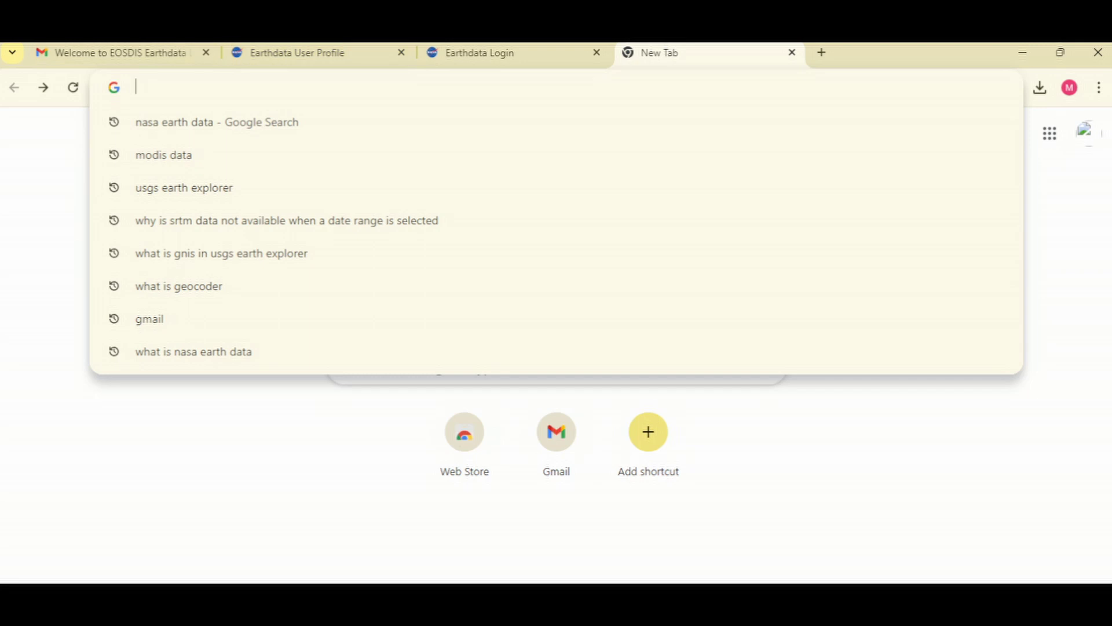
type("na")
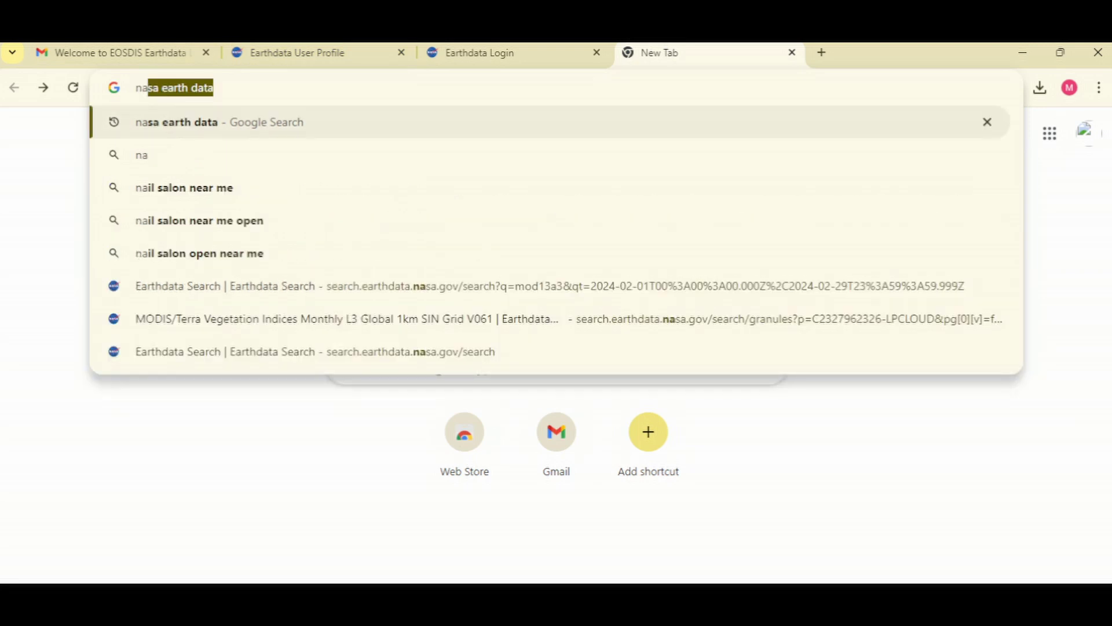
key("Return")
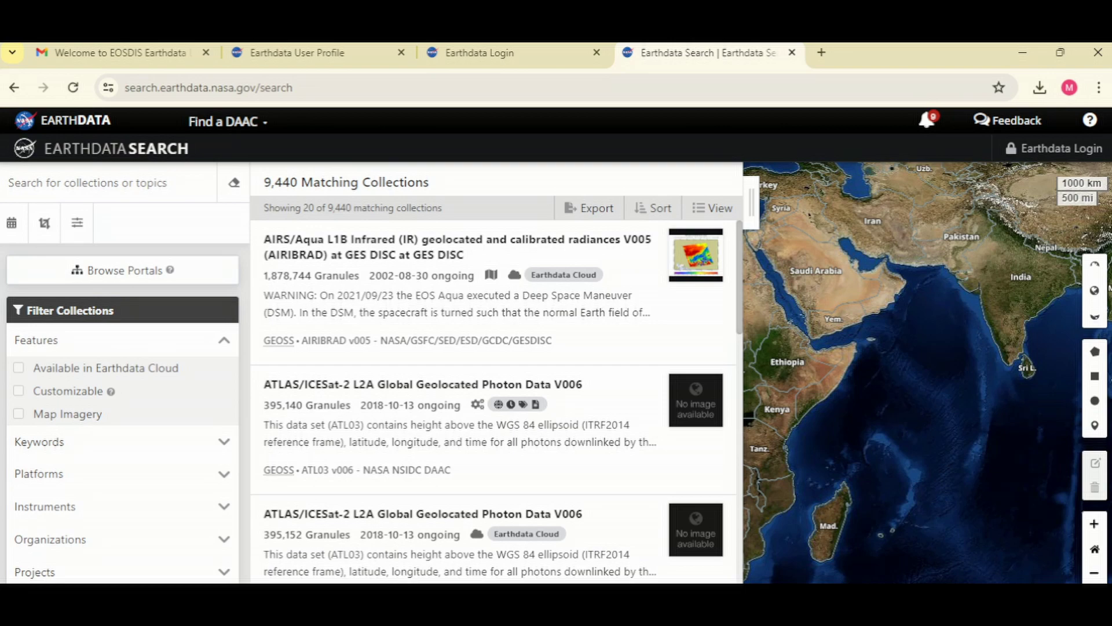
Search the Earthdata collections for "modis" and browse the matching datasets.
scroll(493, 400, "down", 15)
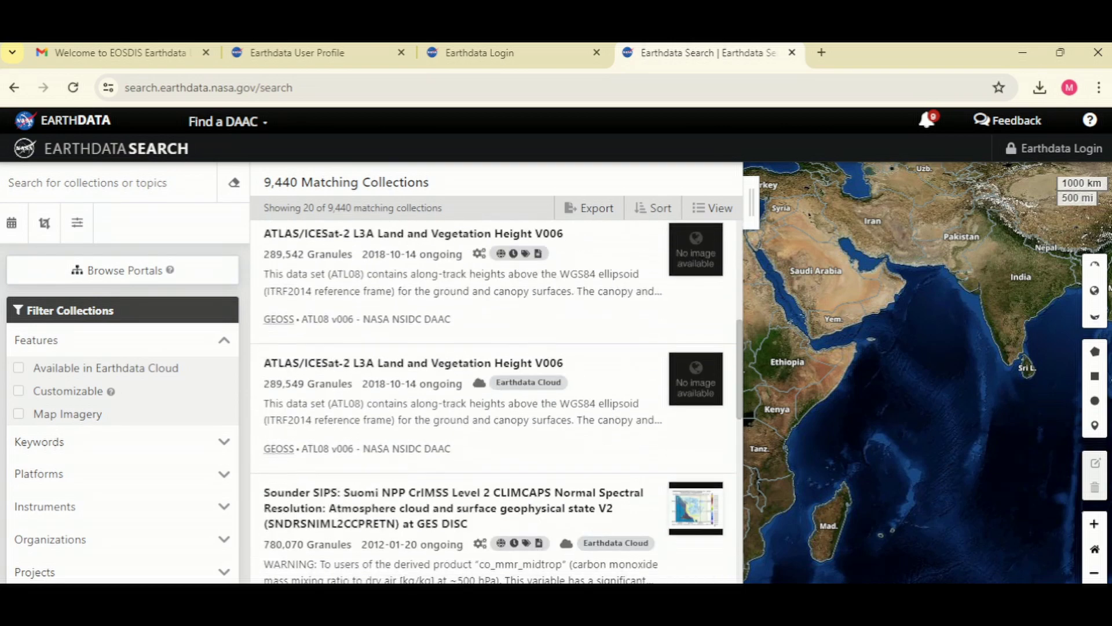
scroll(492, 400, "down", 5)
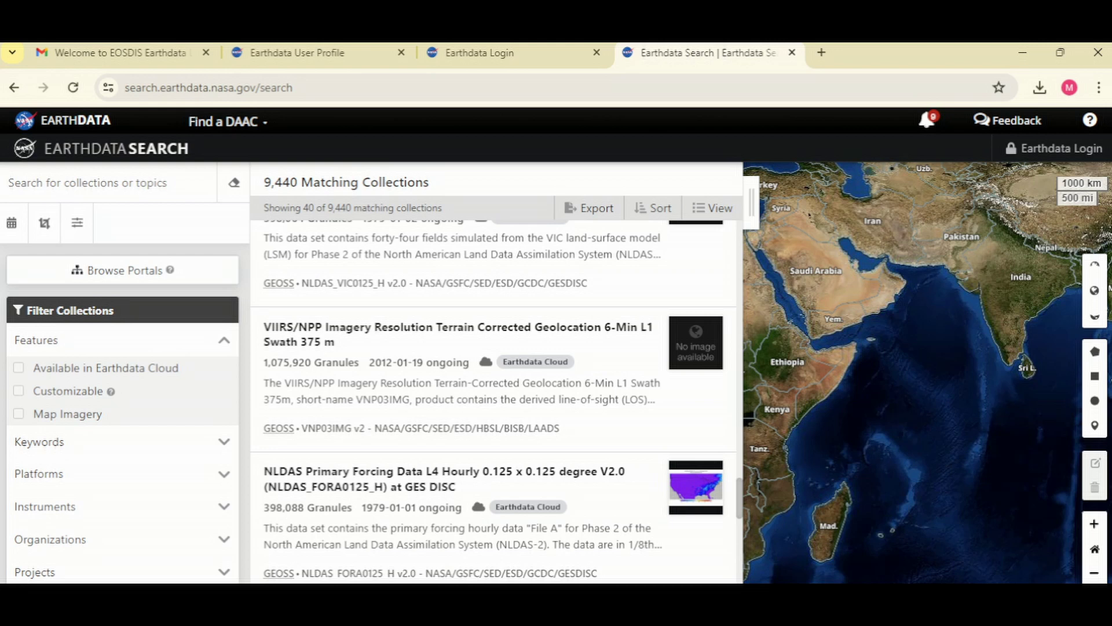
type("modis")
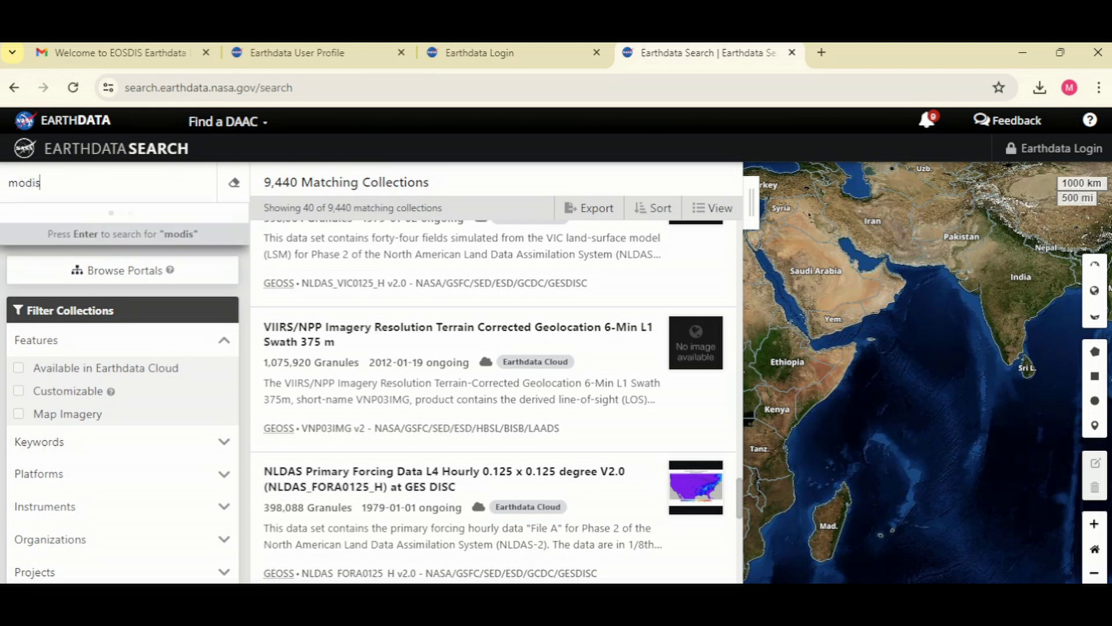
key("Return")
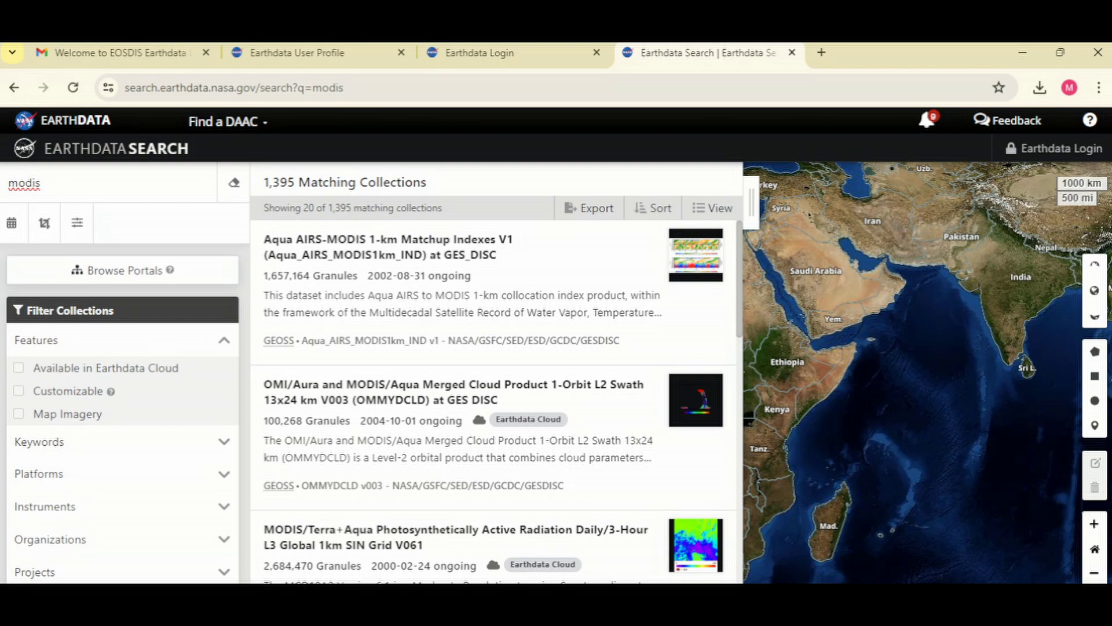
scroll(492, 399, "down", 20)
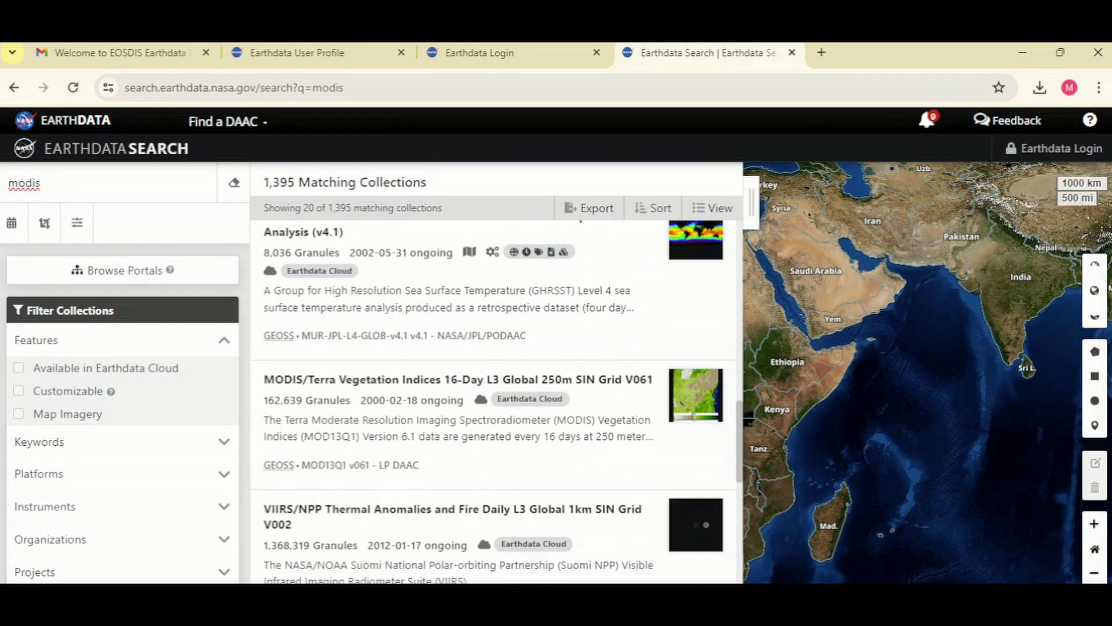
scroll(492, 399, "down", 20)
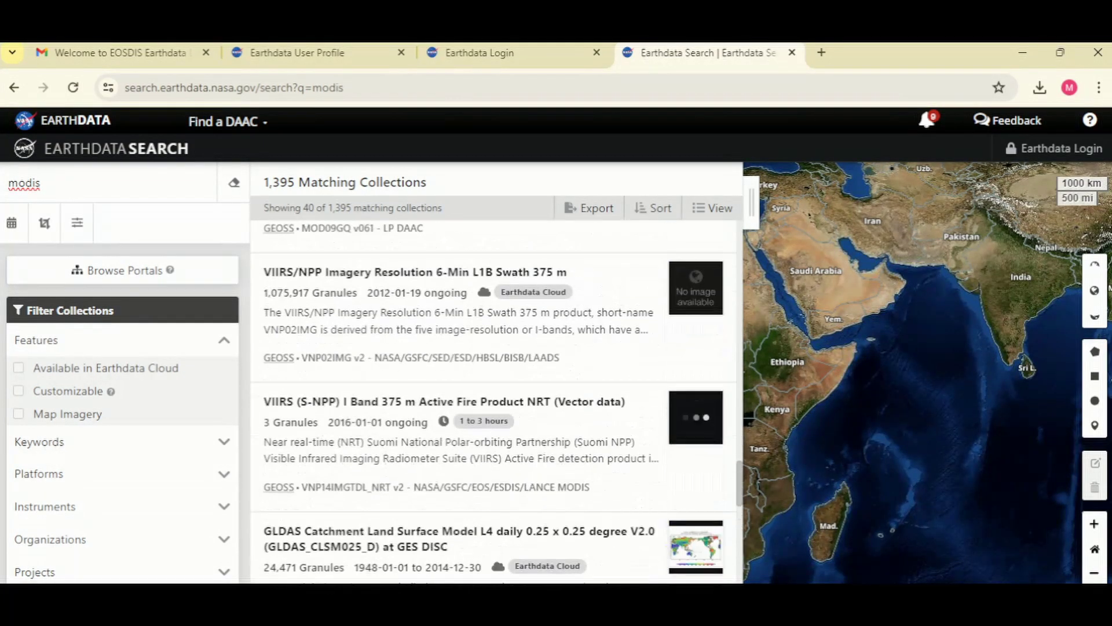
scroll(492, 399, "up", 20)
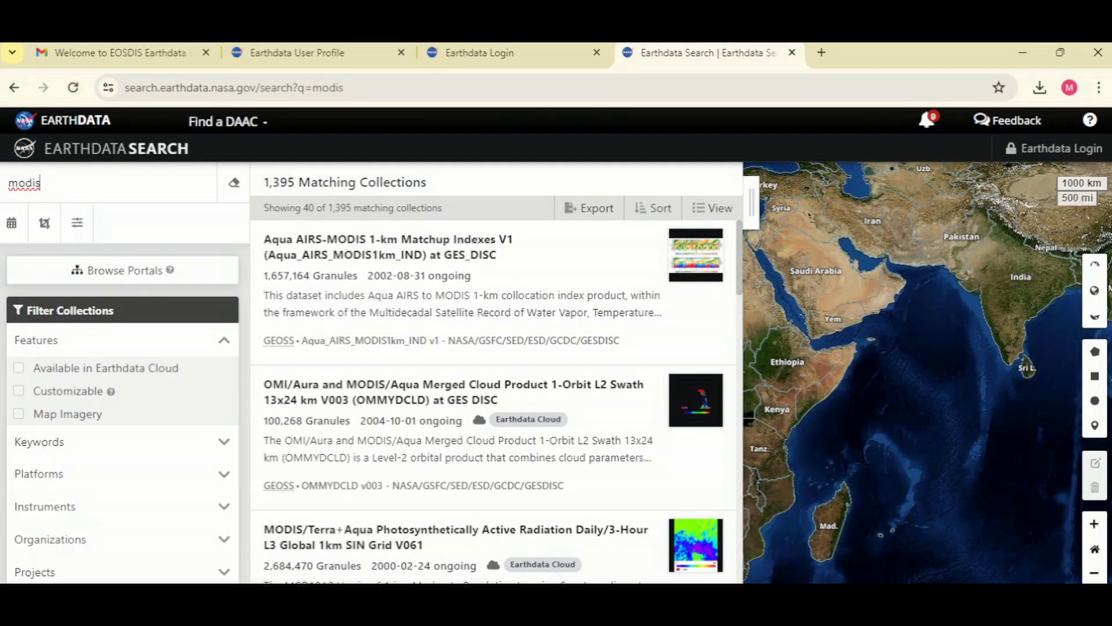
Change the collection search term to "mod13a3" and run the search.
key("BackSpace")
key("BackSpace")
type("a")
key("BackSpace")
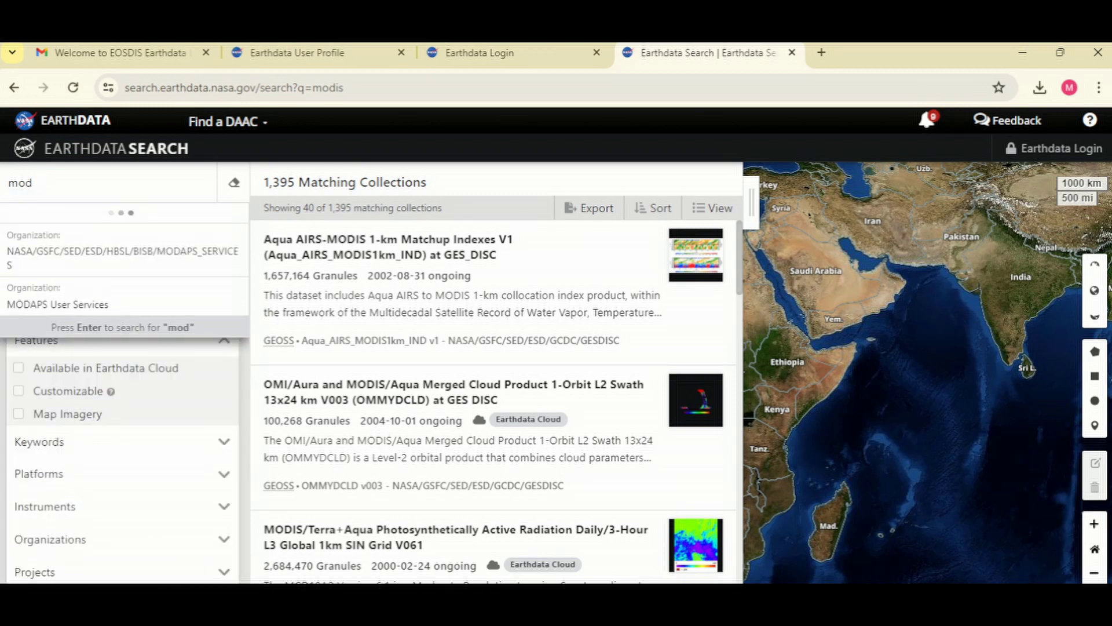
type("13a3")
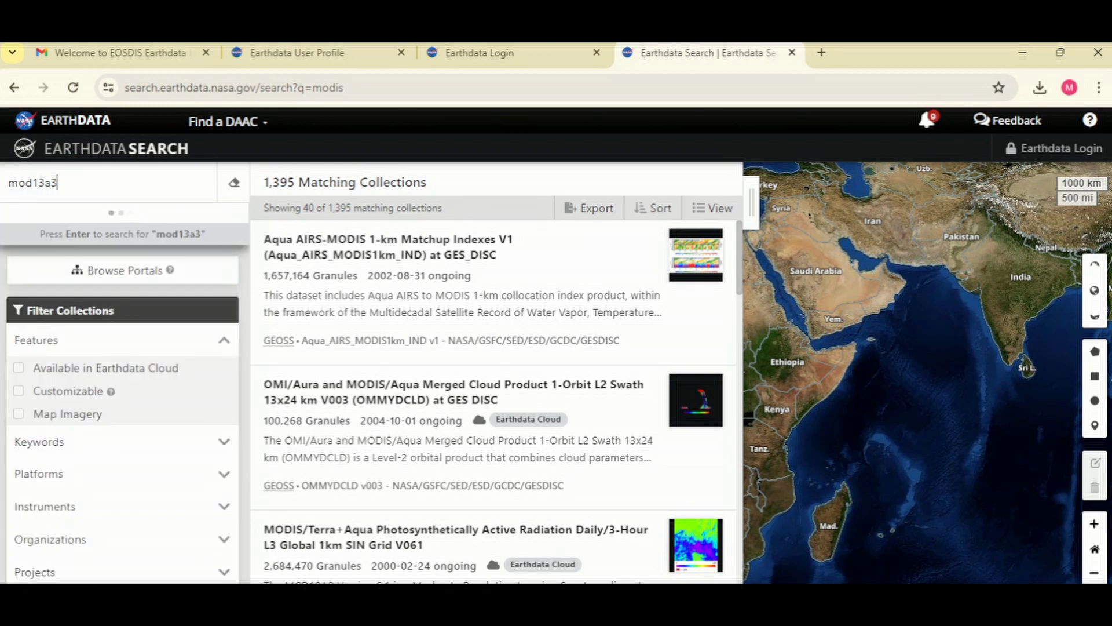
key("Return")
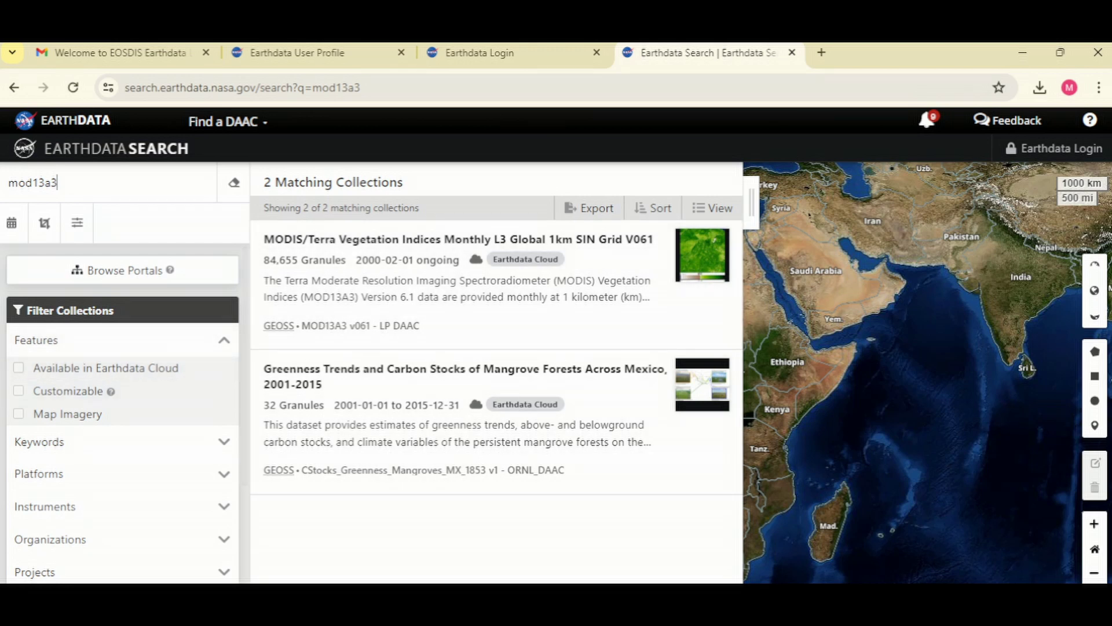
Set the temporal filter's start date to 2024-02-01.
left_click(12, 222)
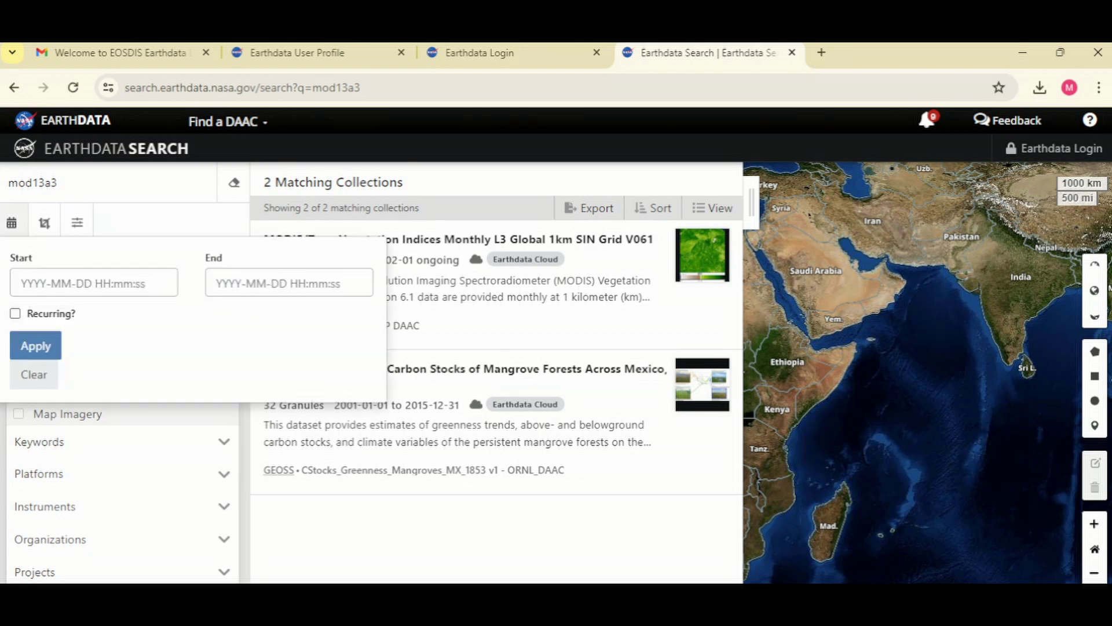
left_click(12, 222)
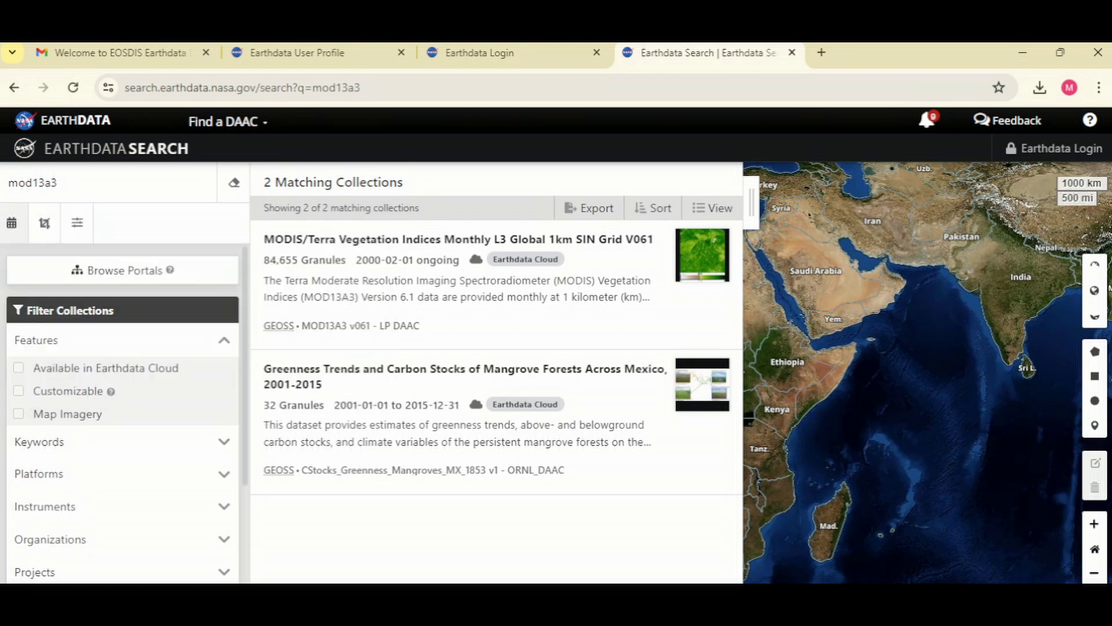
left_click(12, 222)
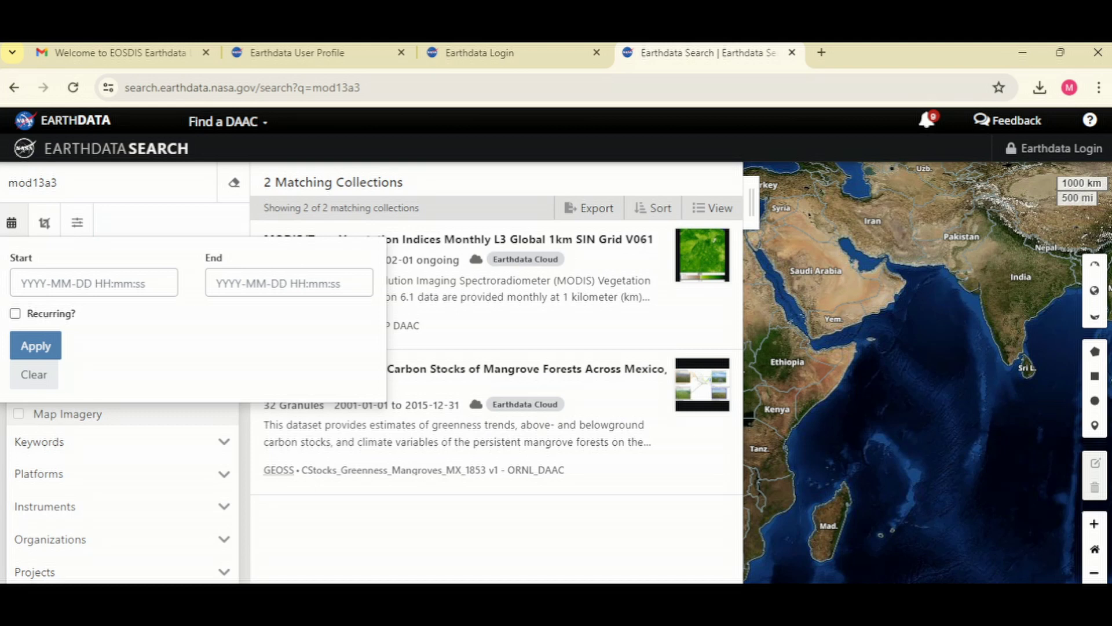
left_click(35, 284)
left_click(78, 392)
left_click(79, 350)
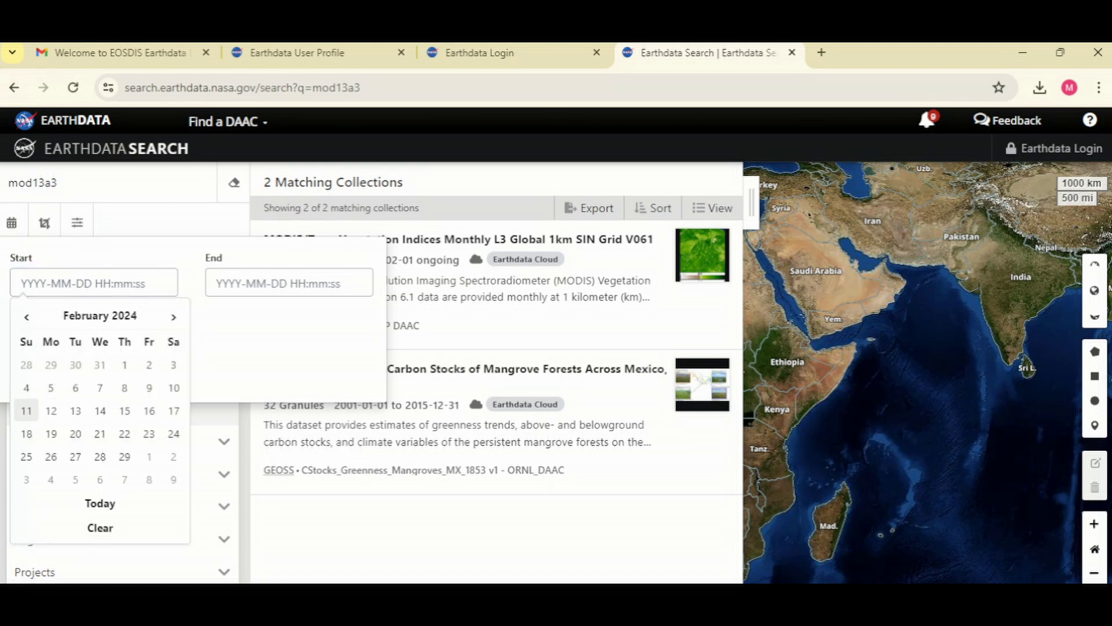
left_click(124, 364)
Set the temporal filter's end date to 2024-02-29 and apply the date range.
left_click(289, 284)
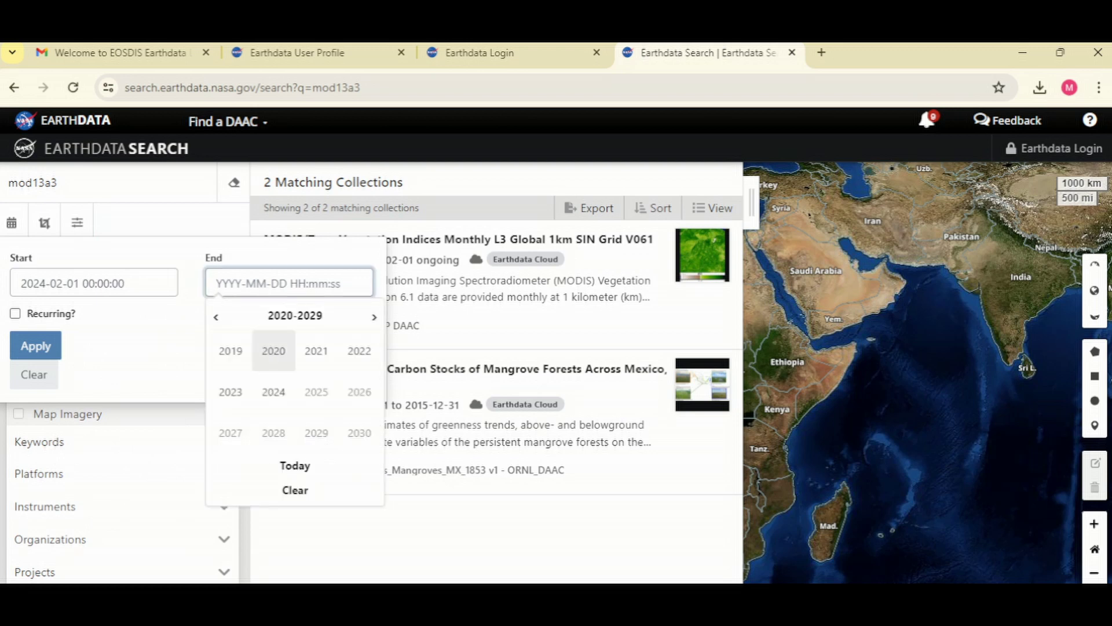
left_click(273, 391)
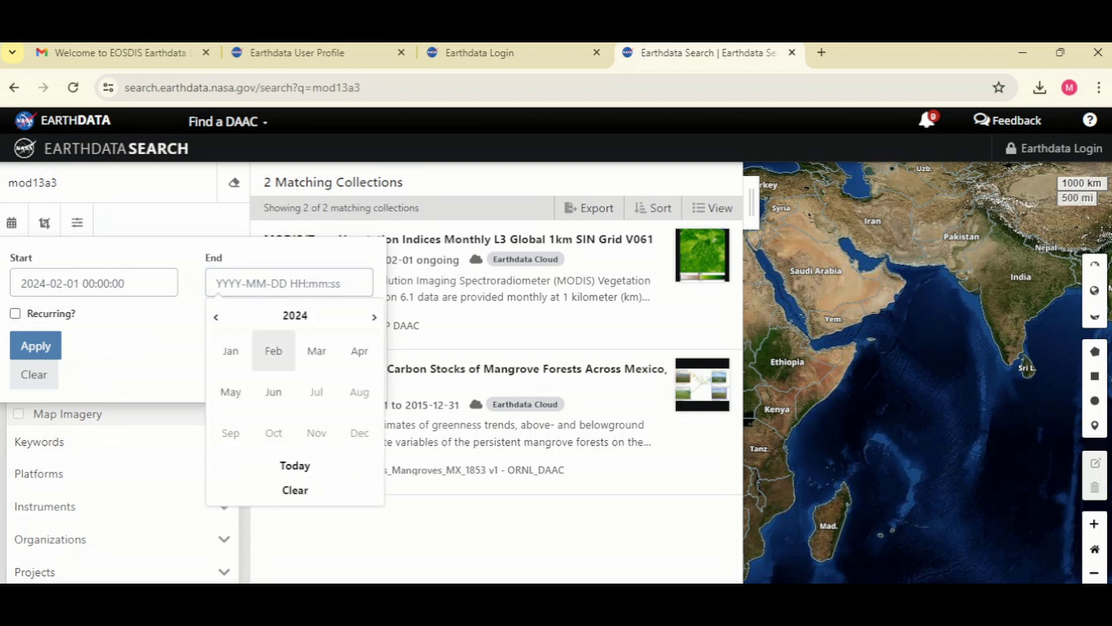
left_click(274, 350)
left_click(320, 456)
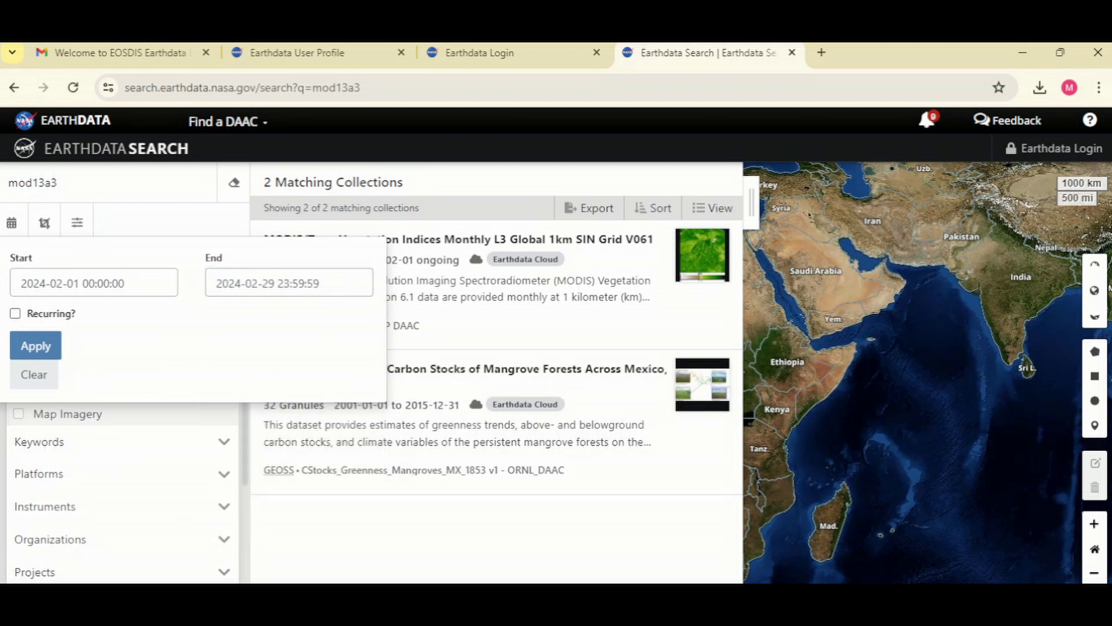
left_click(35, 346)
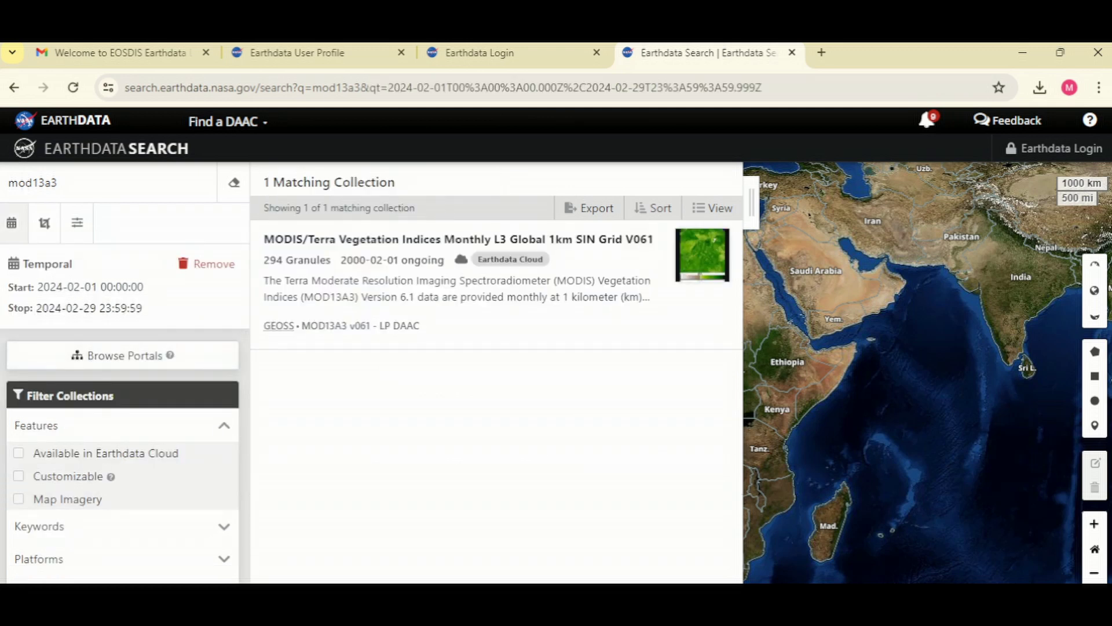
Collapse the search results to uncover the full map.
mouse_move(492, 278)
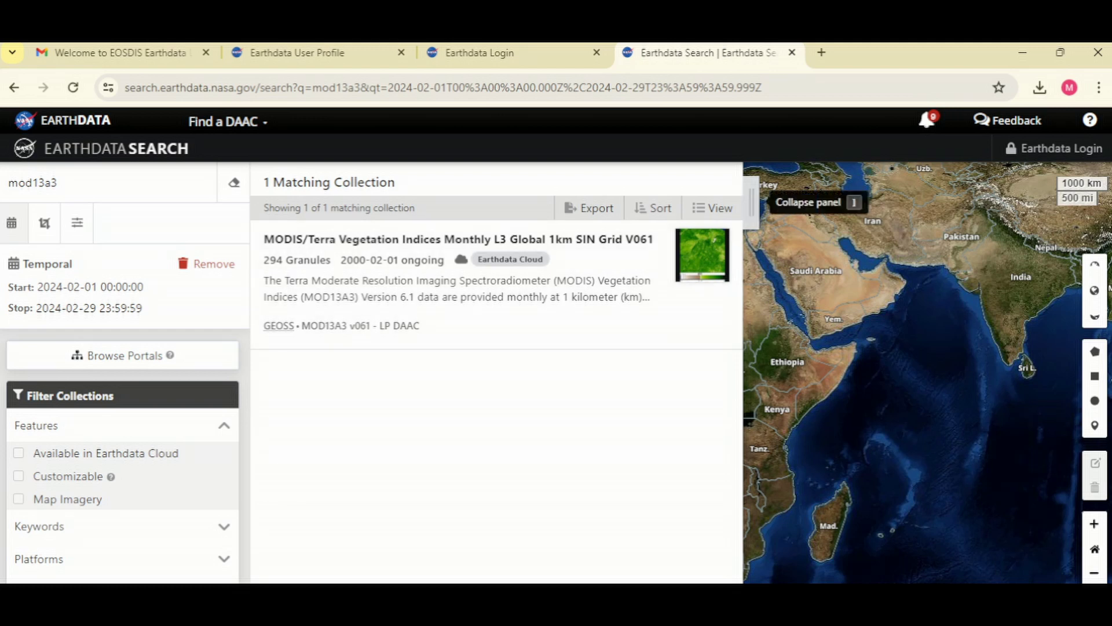
left_click(712, 207)
left_click(715, 233)
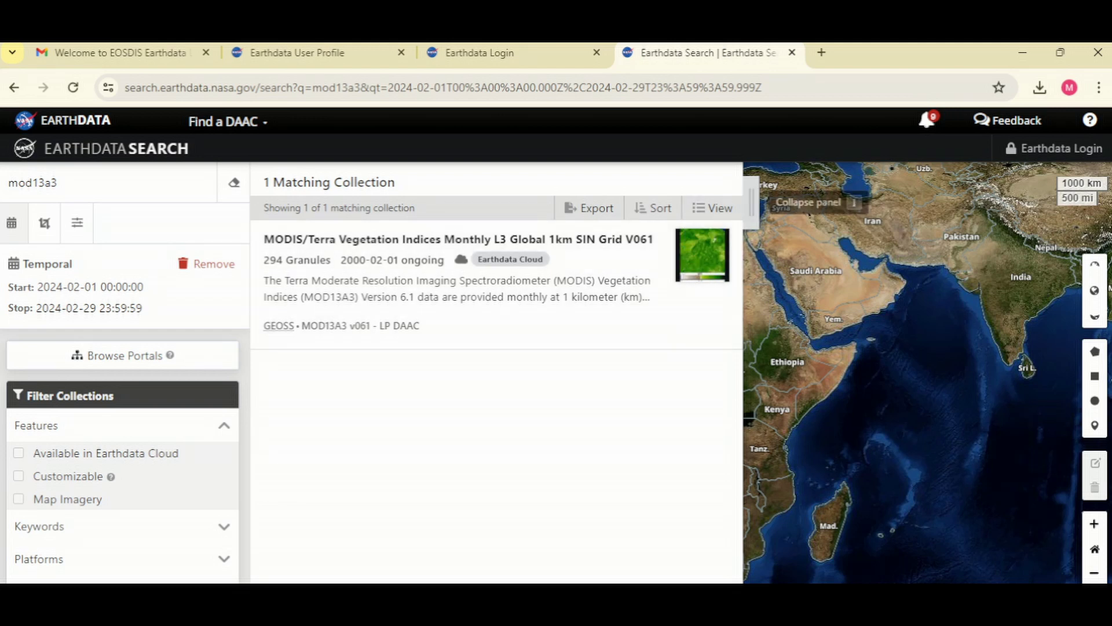
key("]")
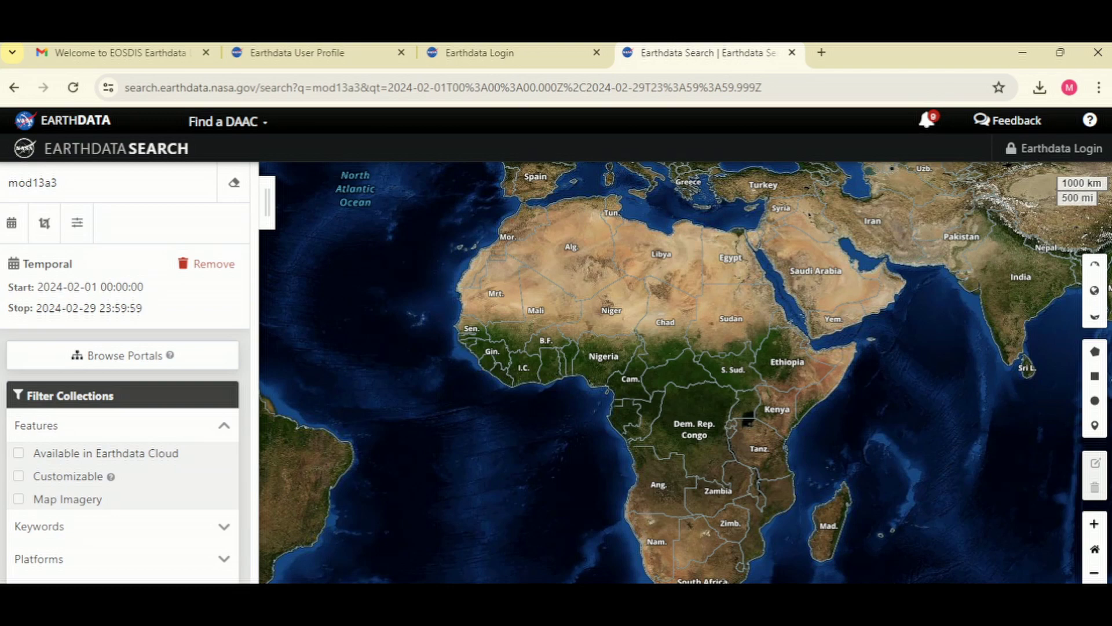
Draw a spatial filter rectangle around Ghana, from about 4.55, -3.69 to 11.21, 1.49, and expand the search results again.
scroll(574, 365, "up", 5)
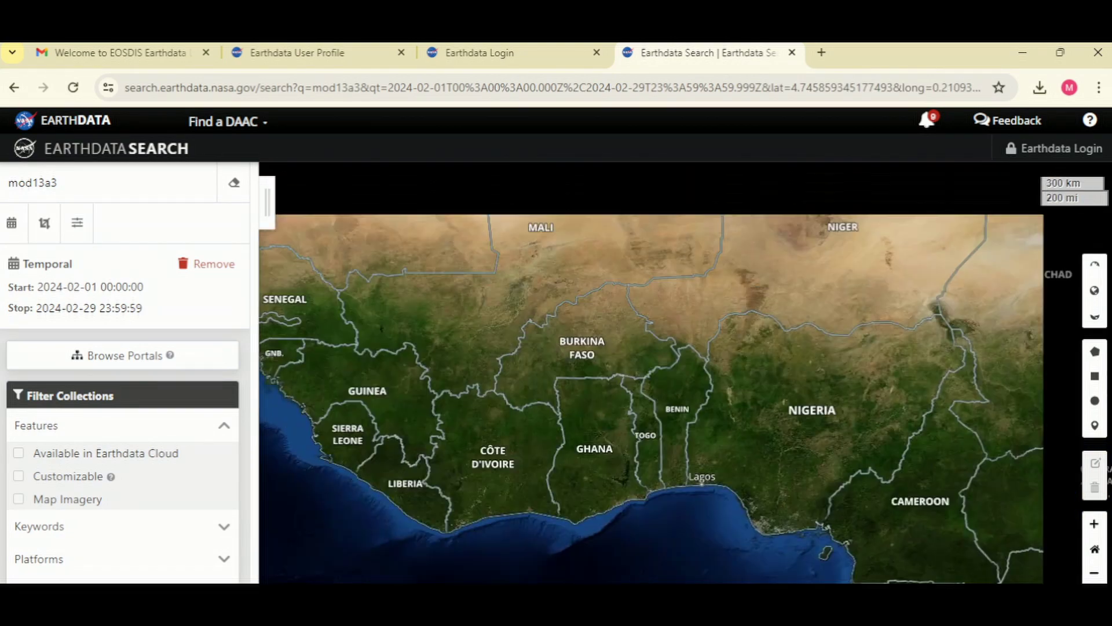
scroll(661, 478, "up", 2)
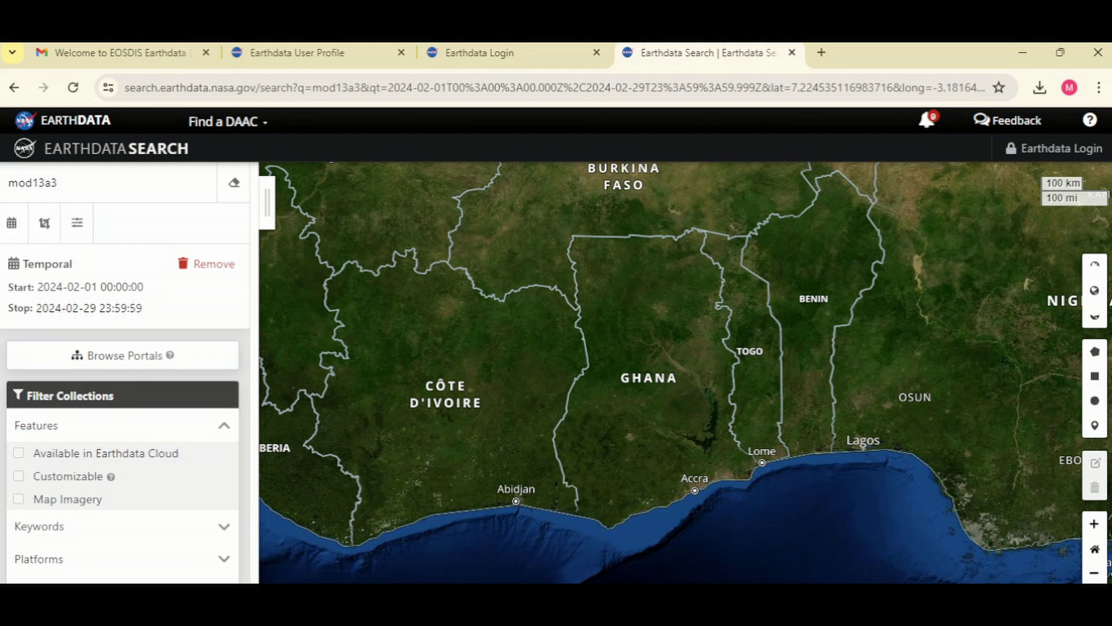
left_click(1095, 376)
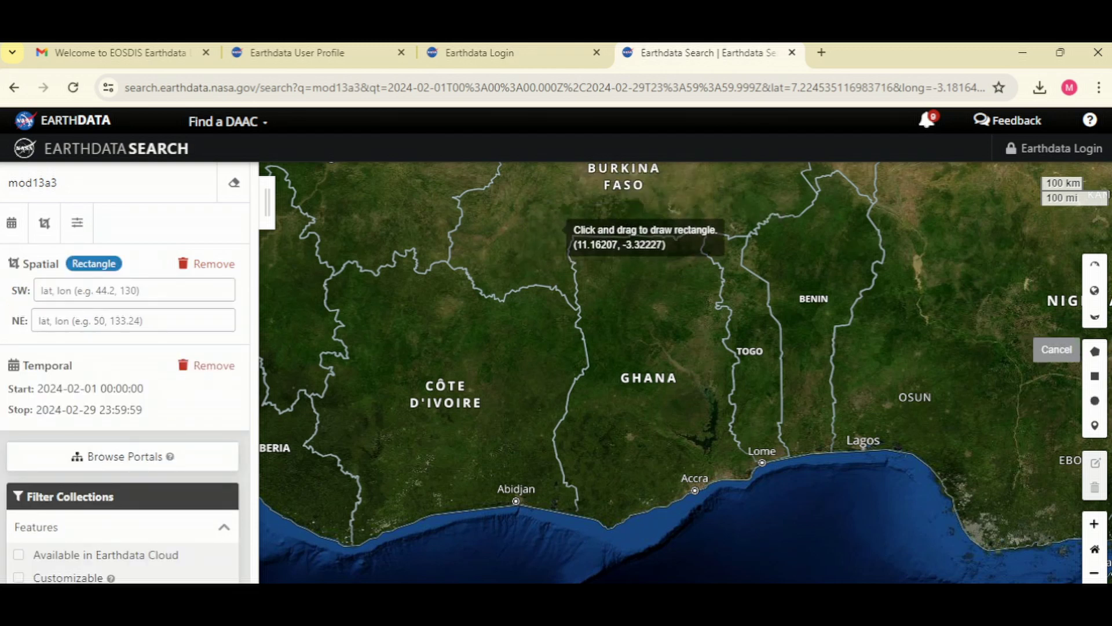
mouse_move(533, 226)
left_mouse_down()
mouse_move(770, 297)
mouse_move(757, 492)
mouse_move(760, 530)
mouse_move(775, 536)
left_mouse_up()
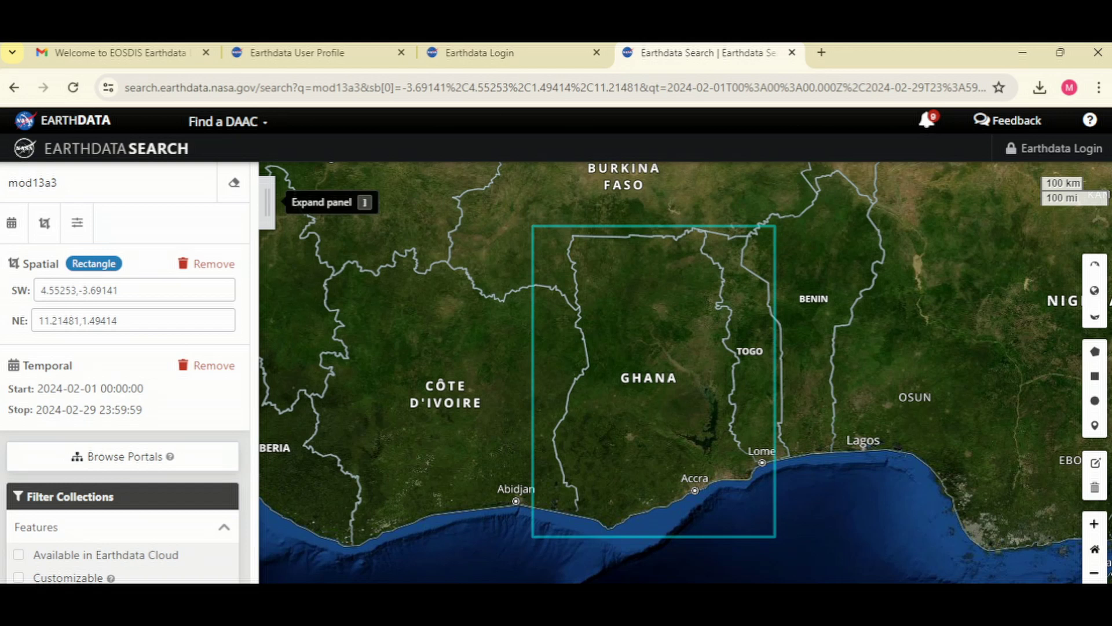
left_click(267, 202)
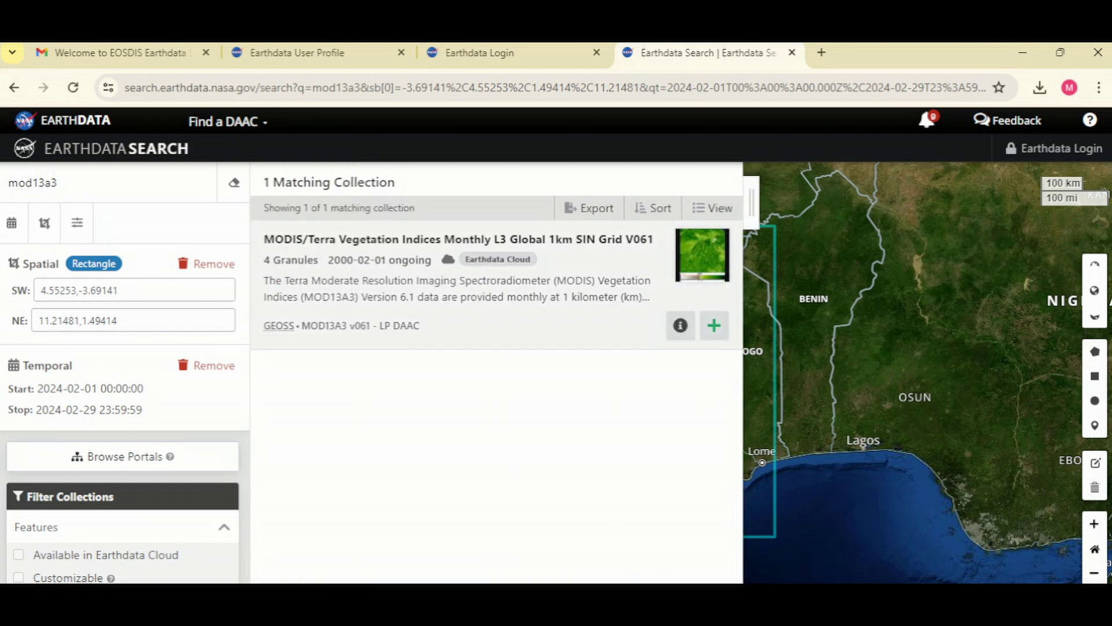
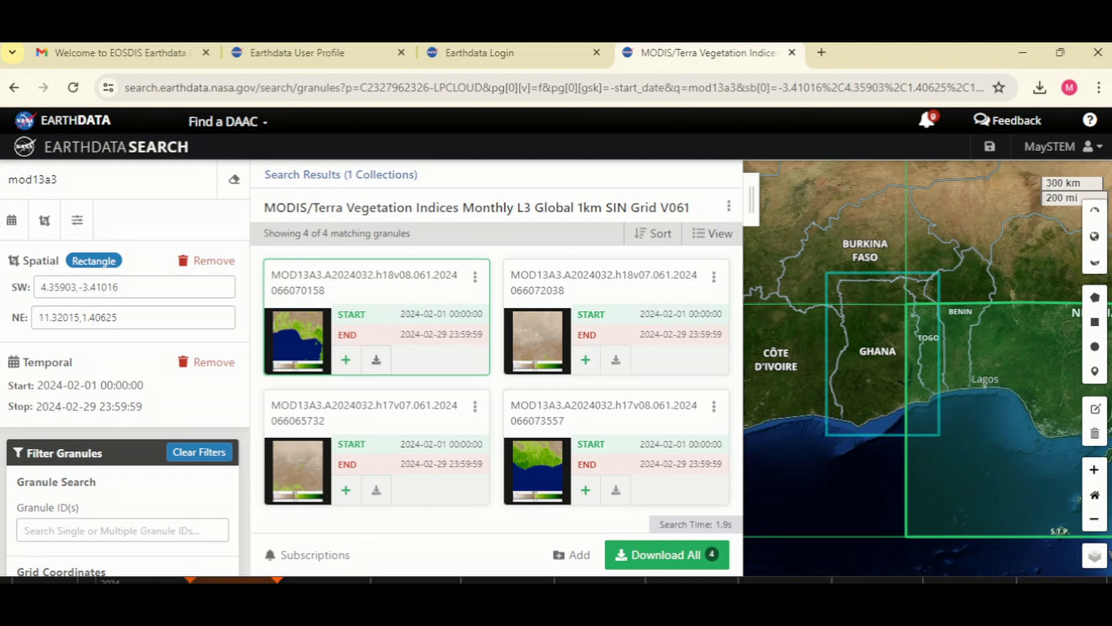
Open the file download options for each of the four February 2024 MOD13A3 granules covering Ghana.
left_click(376, 360)
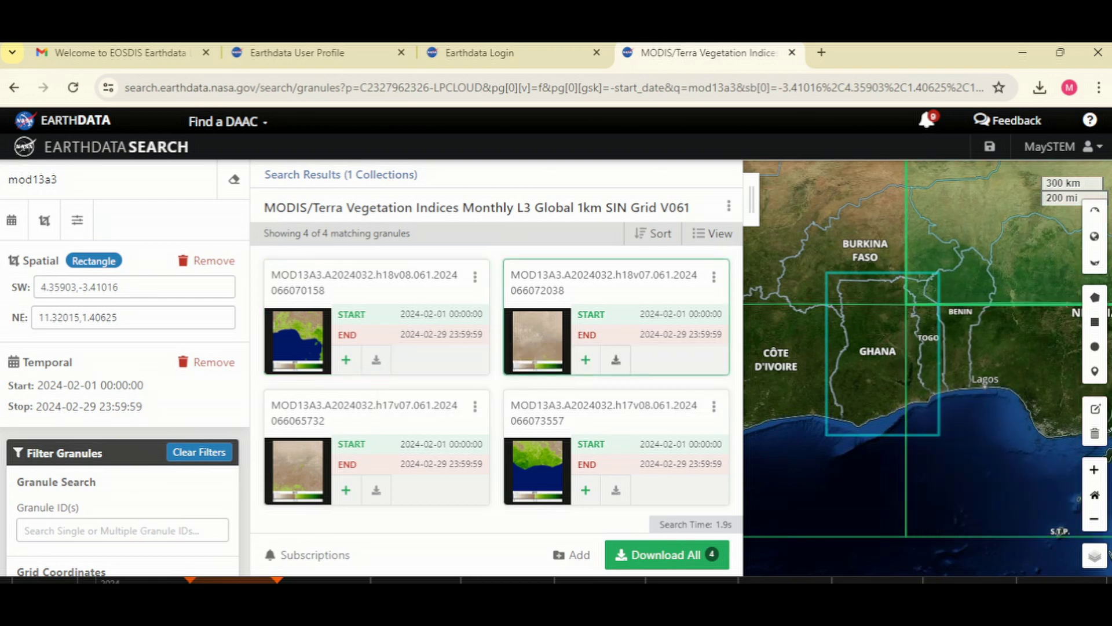
left_click(616, 360)
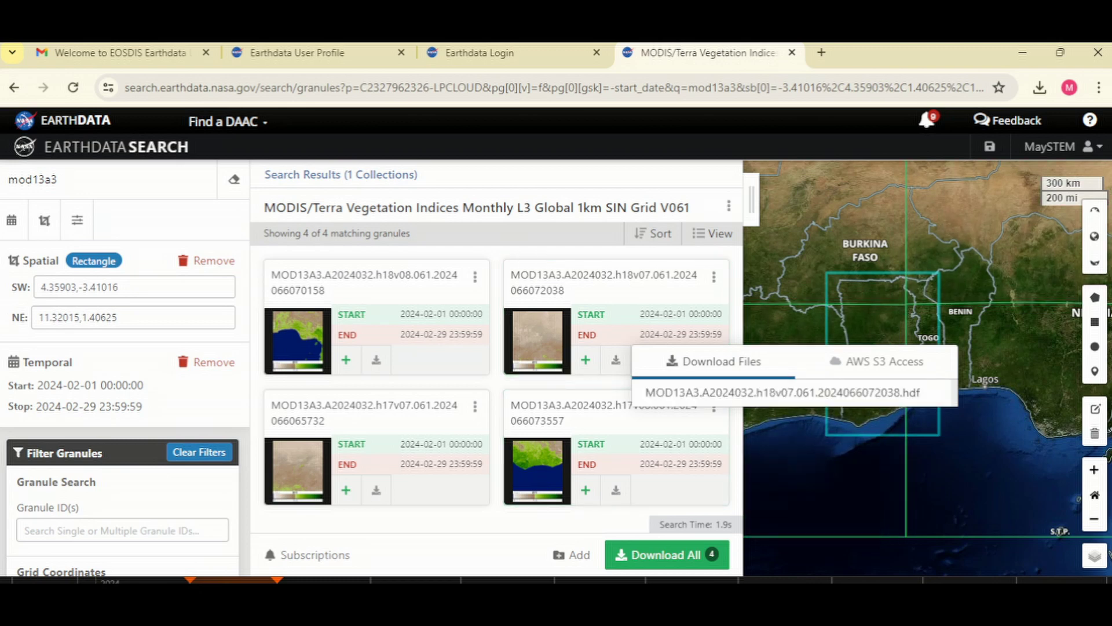
left_click(376, 489)
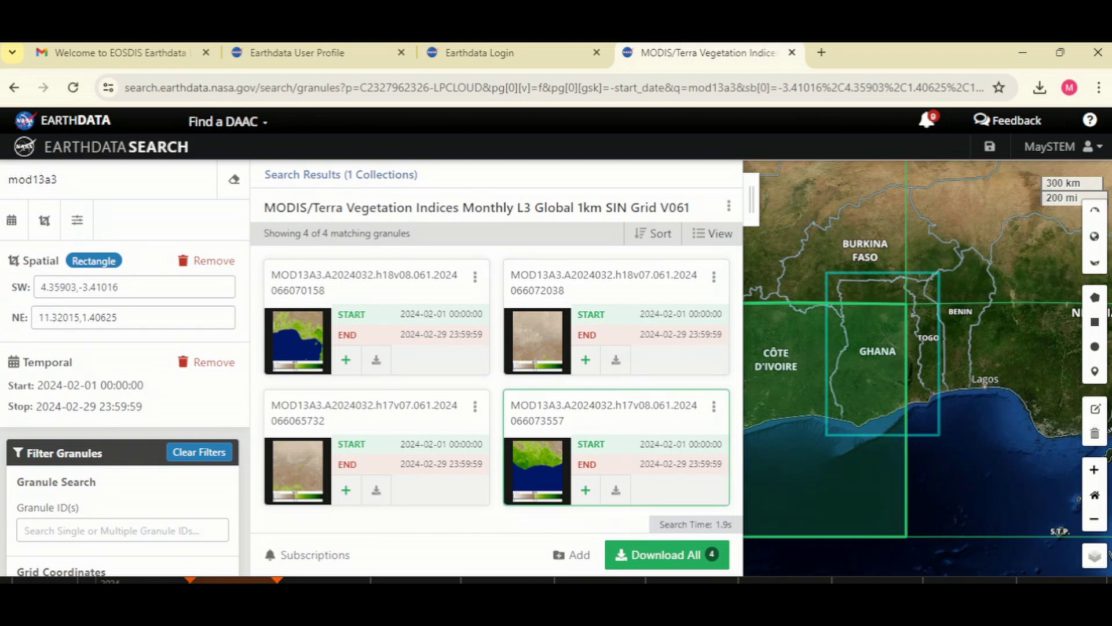
left_click(616, 490)
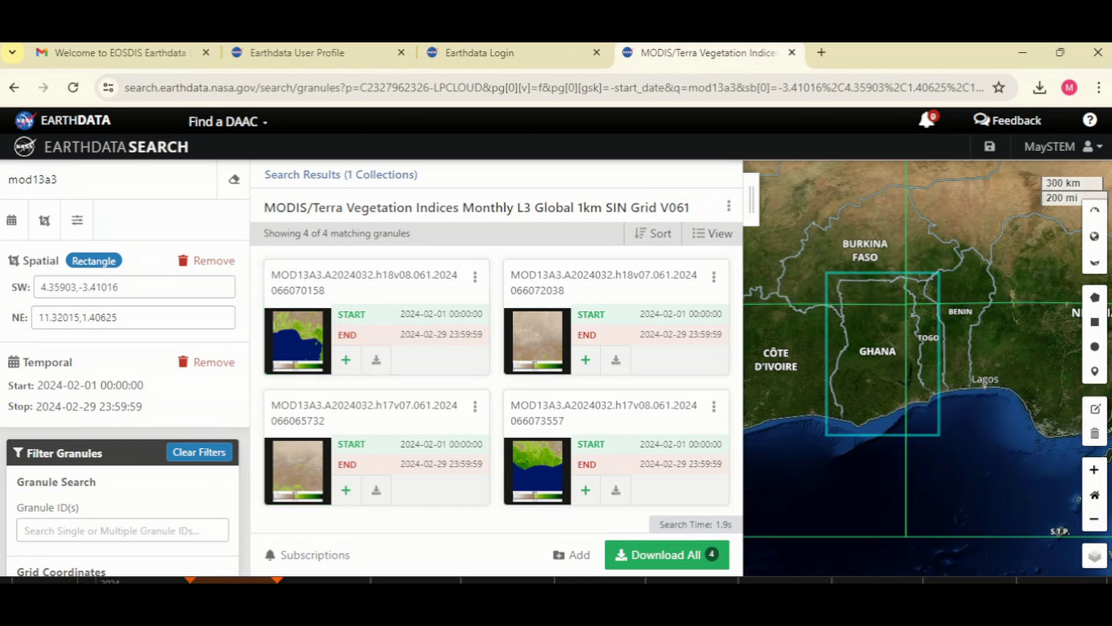
Replace the current search keyword with lst and run the collection search within the same spatial and temporal filters.
left_click_drag(58, 179, 7, 179)
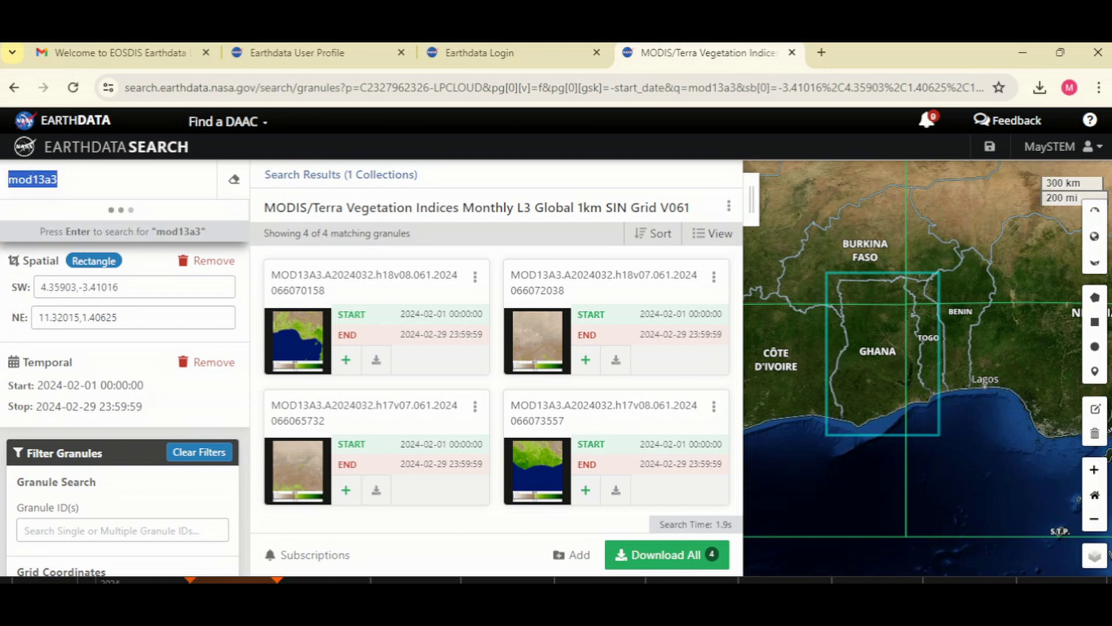
key("Return")
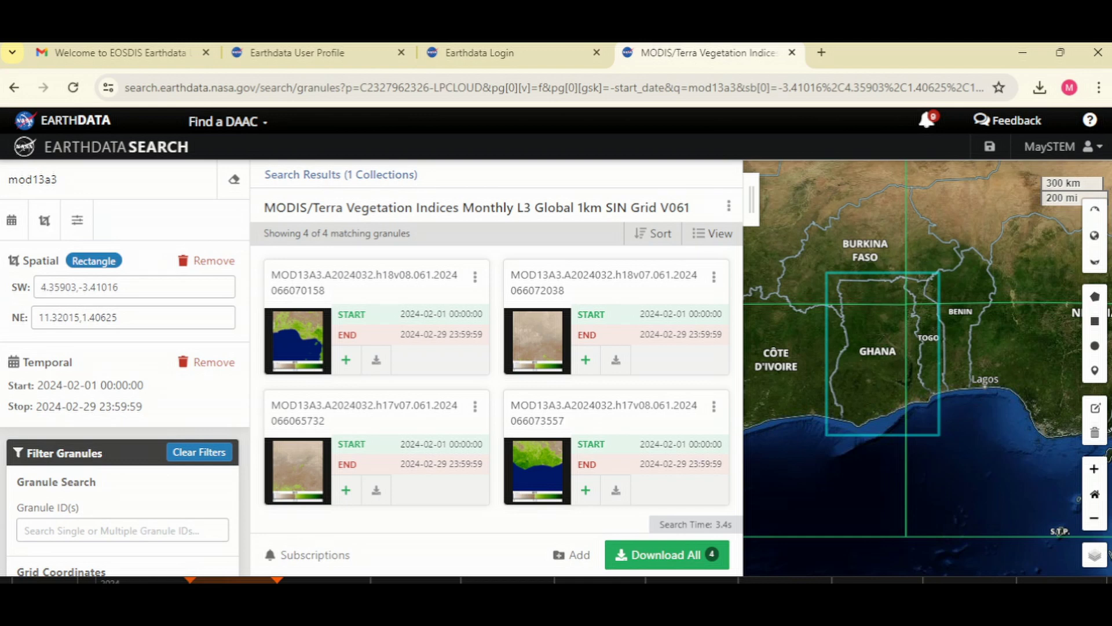
key("ctrl+a")
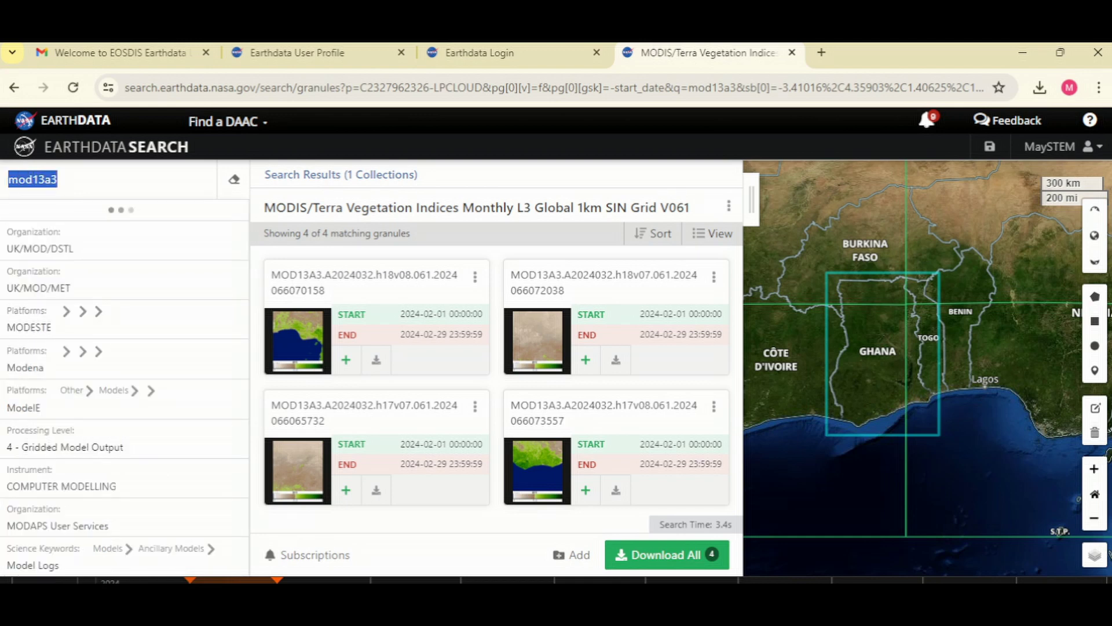
key("BackSpace")
type("lst")
key("Return")
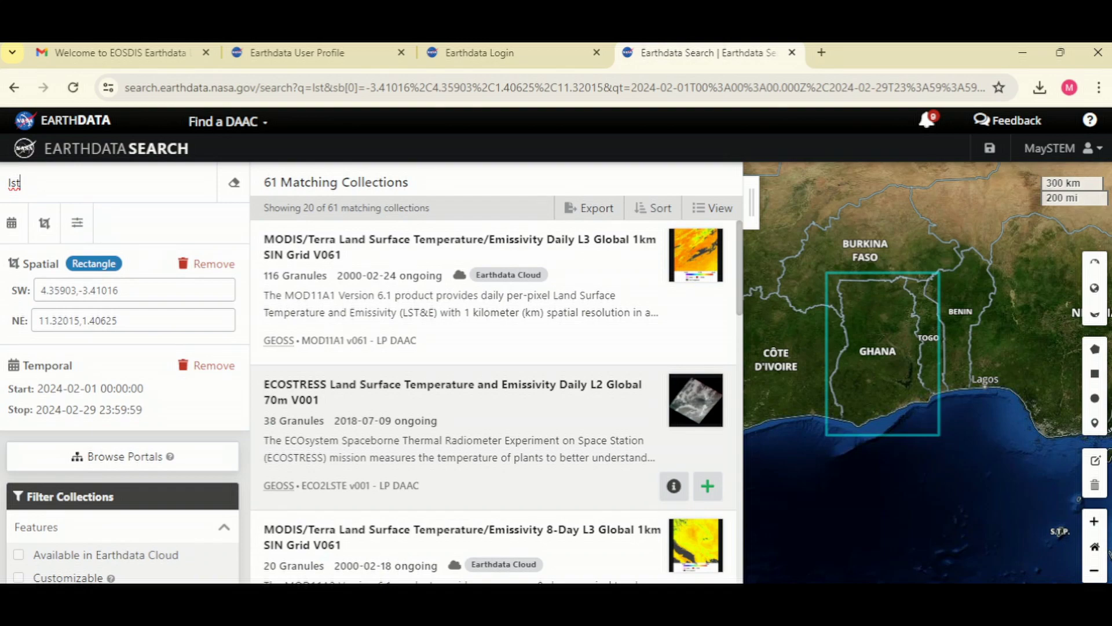
Look through the matching land surface temperature collections for a monthly MODIS/Terra product and its short name.
scroll(492, 463, "down", 1)
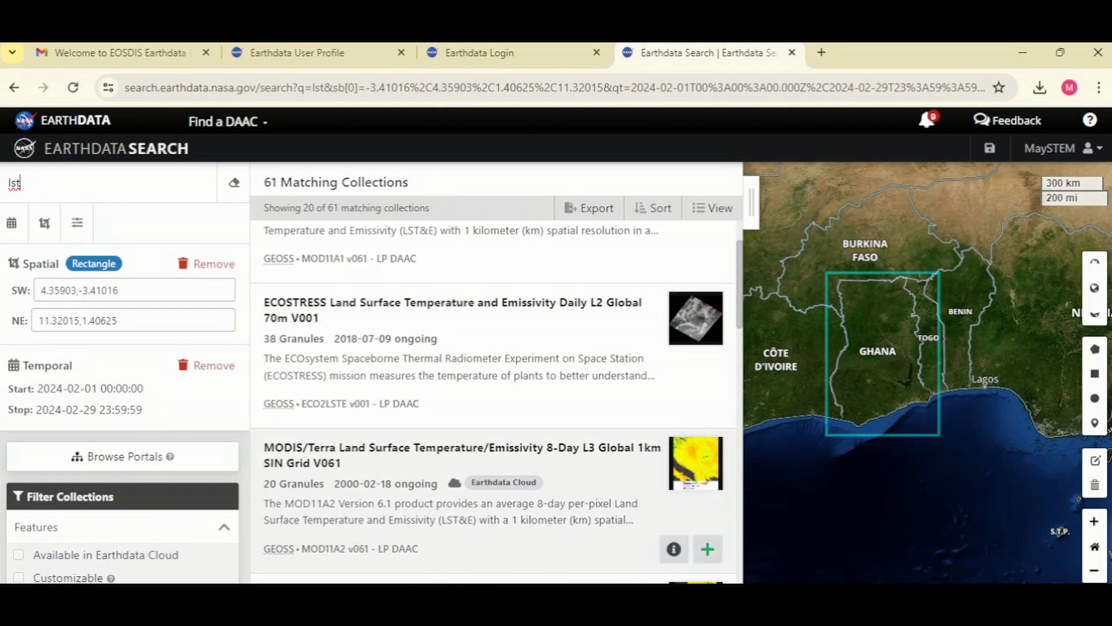
scroll(492, 406, "down", 1)
scroll(492, 405, "down", 2)
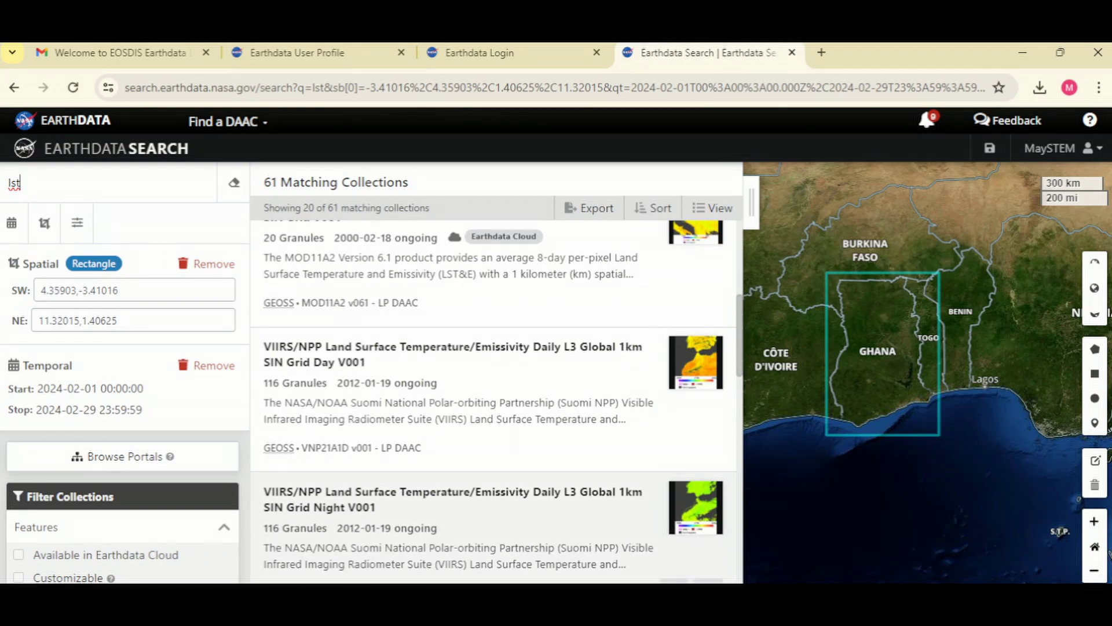
scroll(492, 405, "down", 6)
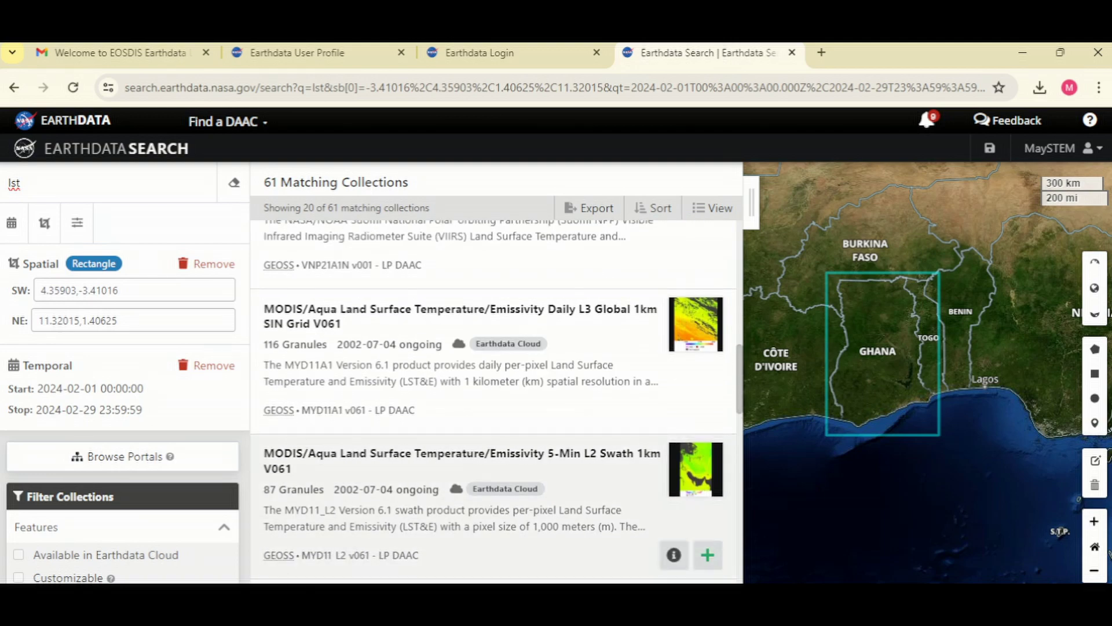
scroll(492, 406, "down", 2)
scroll(492, 406, "down", 2)
scroll(493, 463, "down", 1)
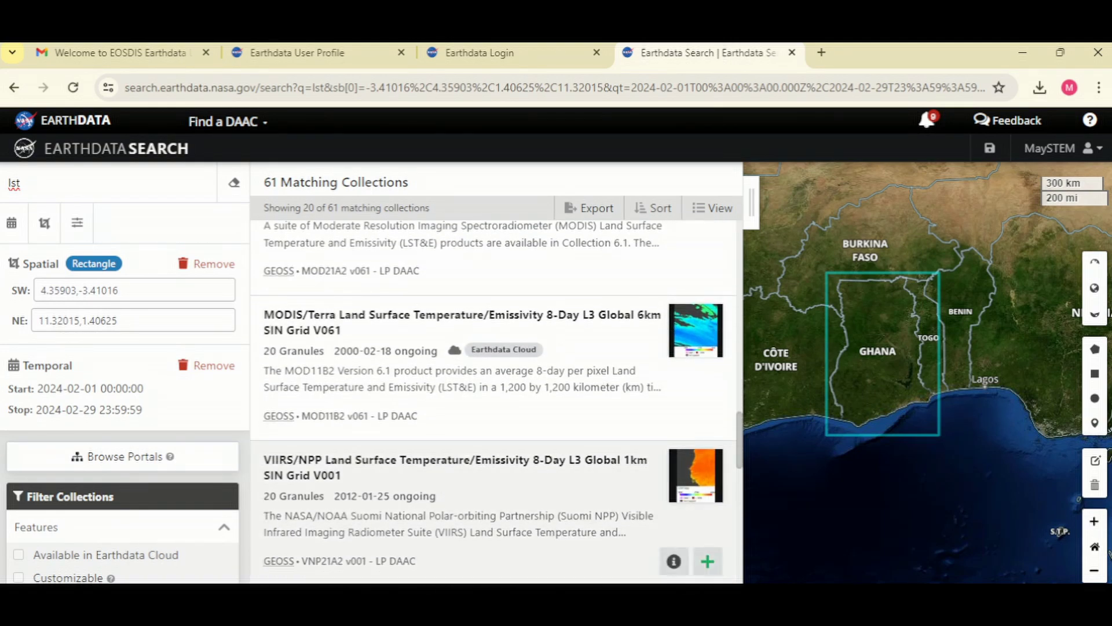
scroll(493, 405, "down", 2)
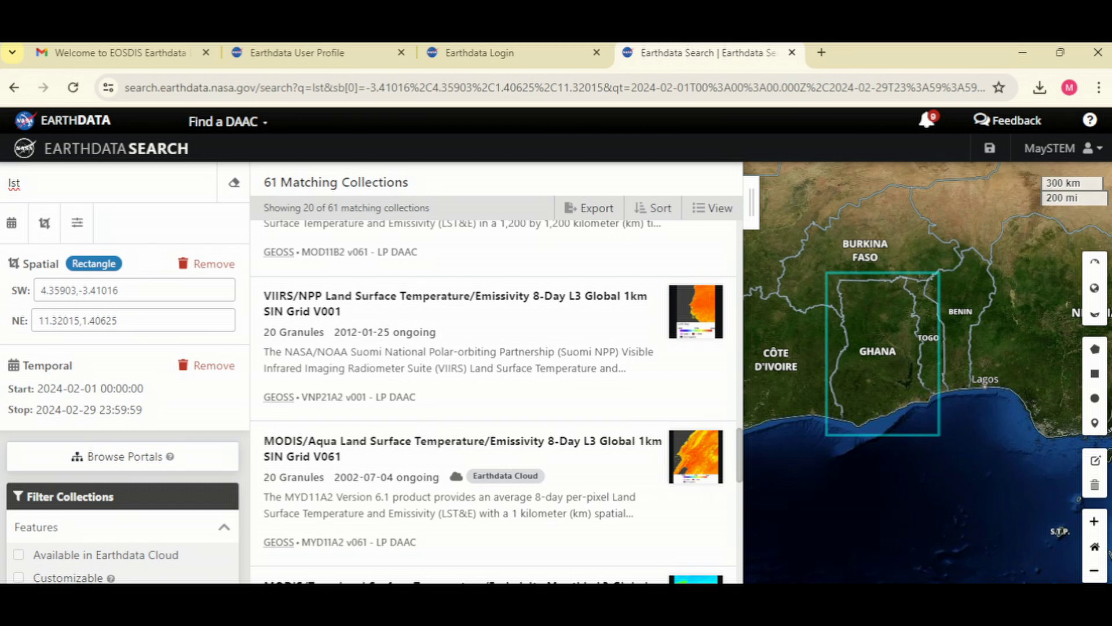
Try searching the collections for mod13b3.
key("BackSpace")
key("BackSpace")
key("BackSpace")
type("mod13b3")
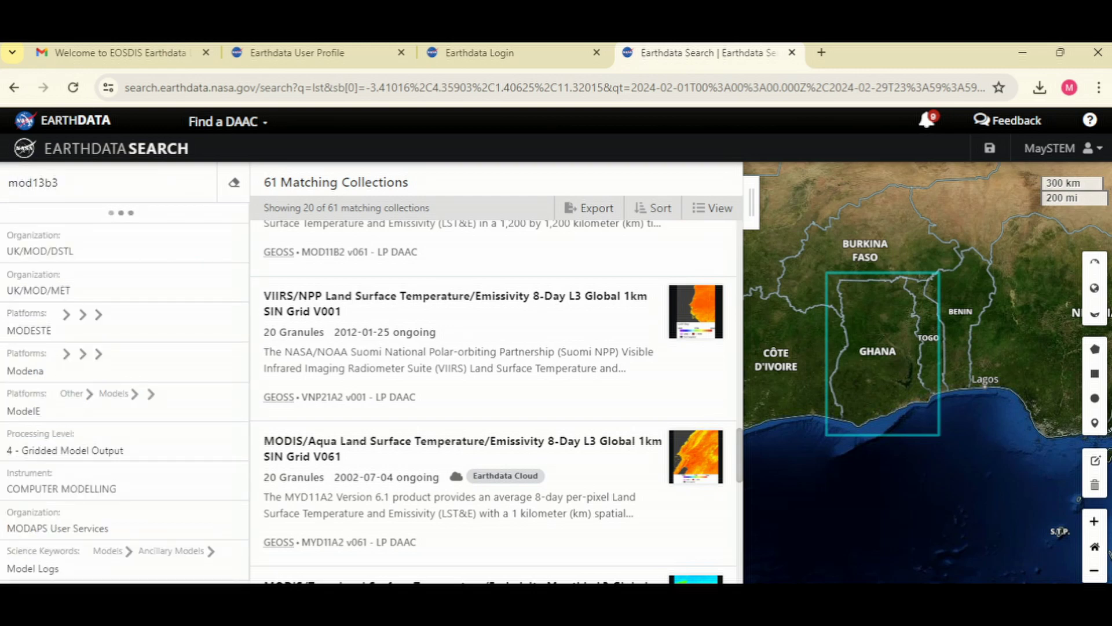
key("Return")
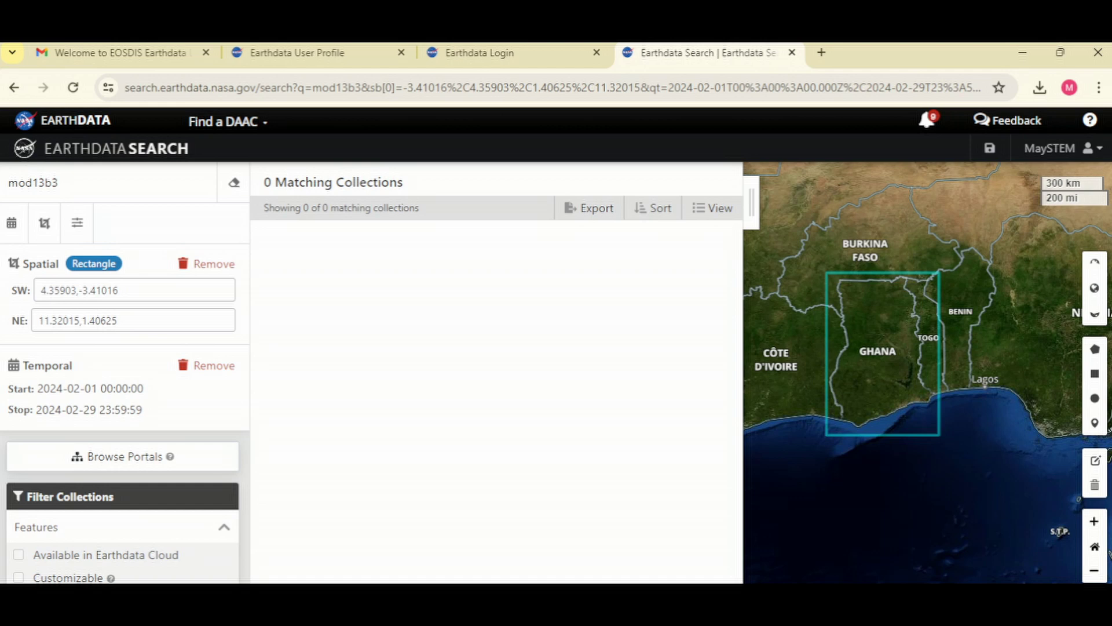
Correct the product code in the search keyword to mod11b3 and run the collection search.
key("shift+Left")
key("BackSpace")
key("BackSpace")
key("BackSpace")
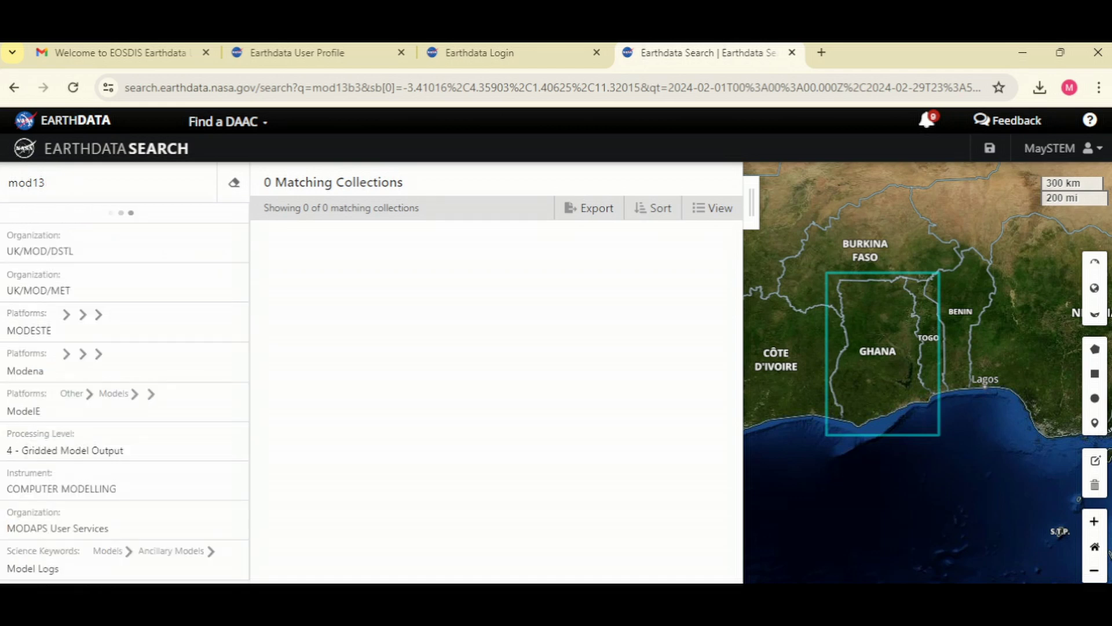
type("1b3")
key("Return")
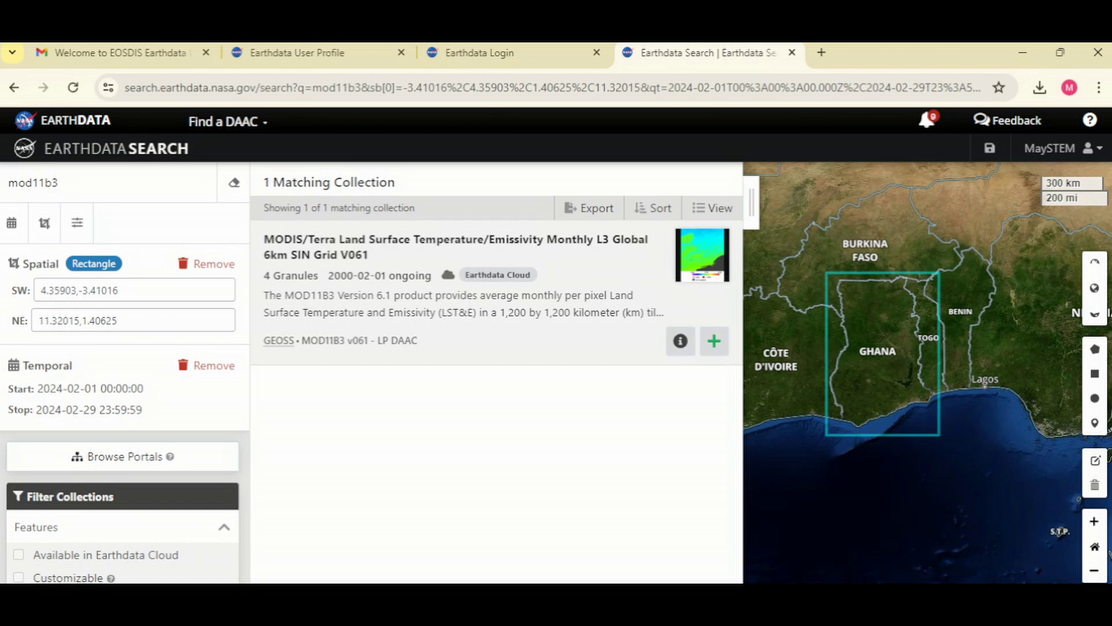
Open the MODIS/Terra monthly 6km Land Surface Temperature/Emissivity collection and check the download file options of its h18v07 granule.
left_click(455, 239)
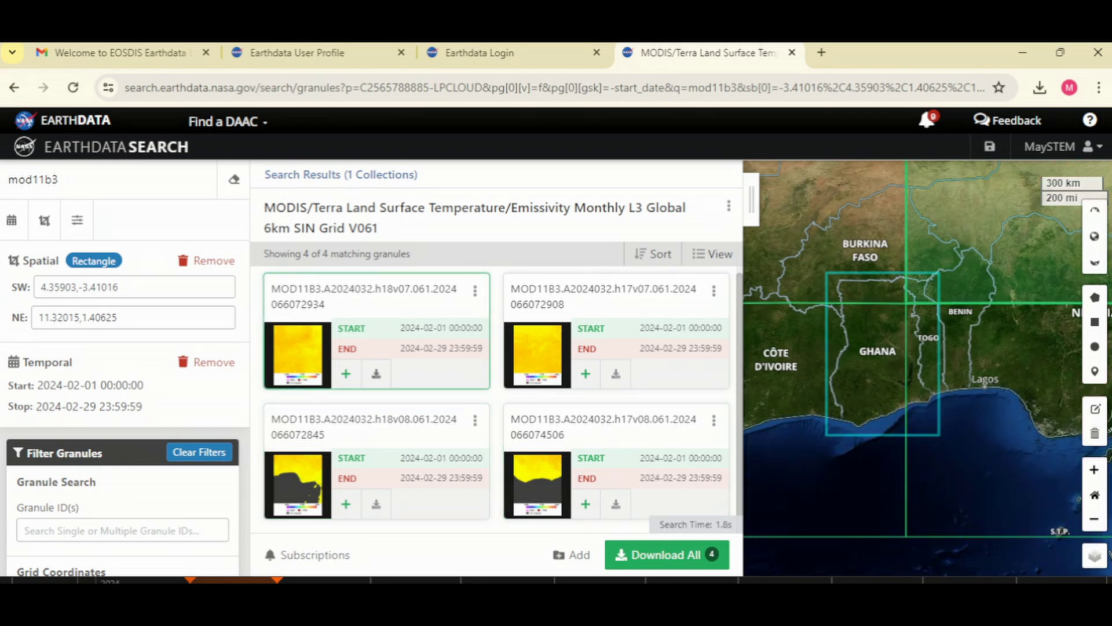
left_click(376, 373)
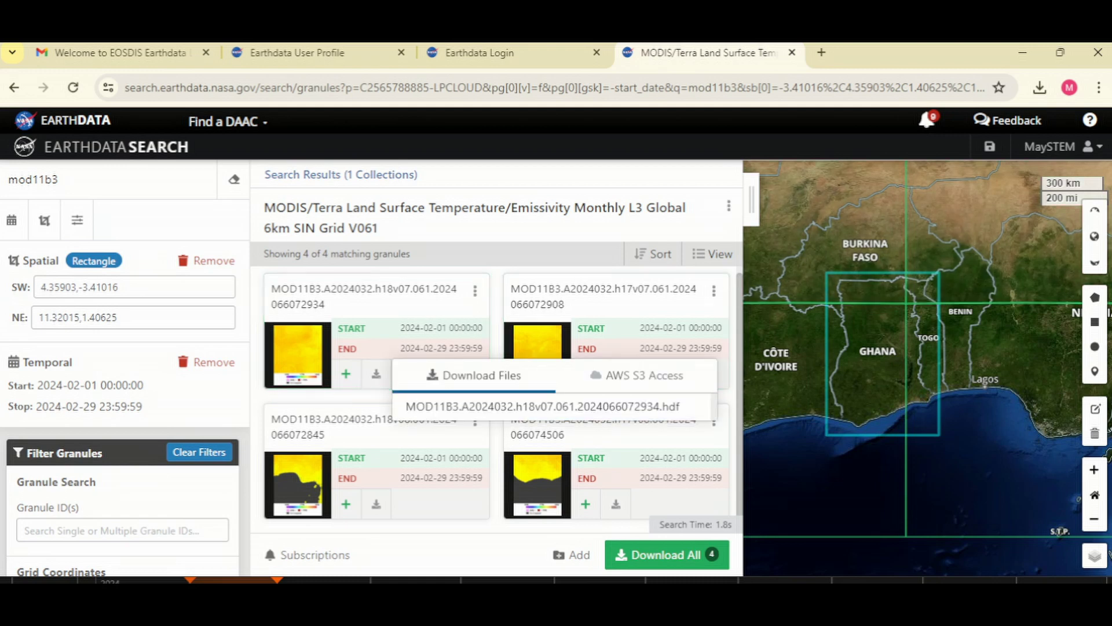
key("Escape")
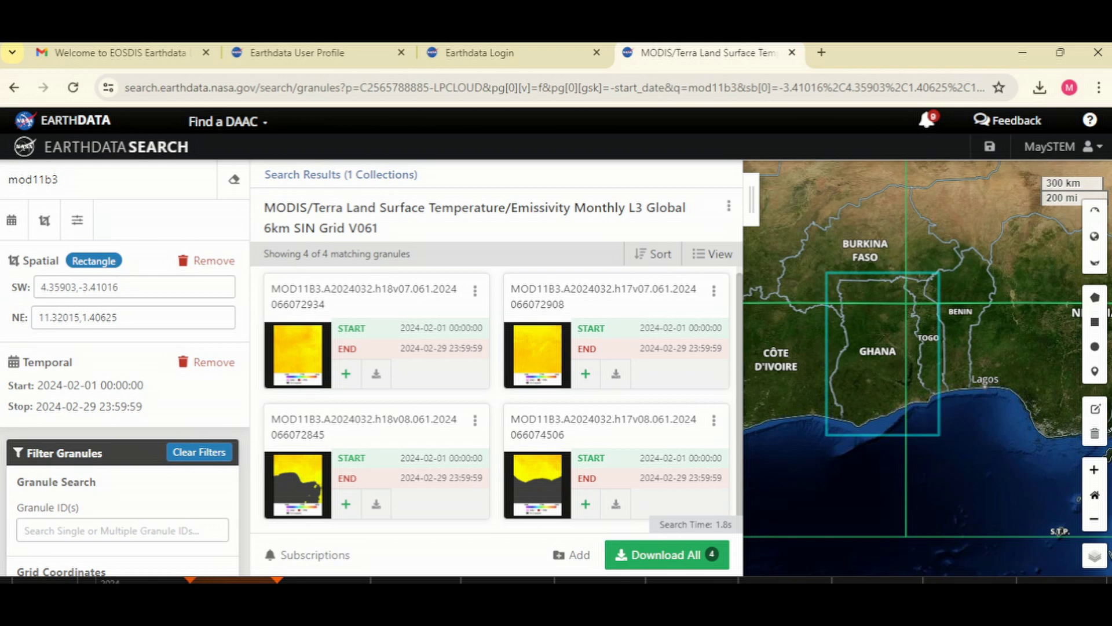